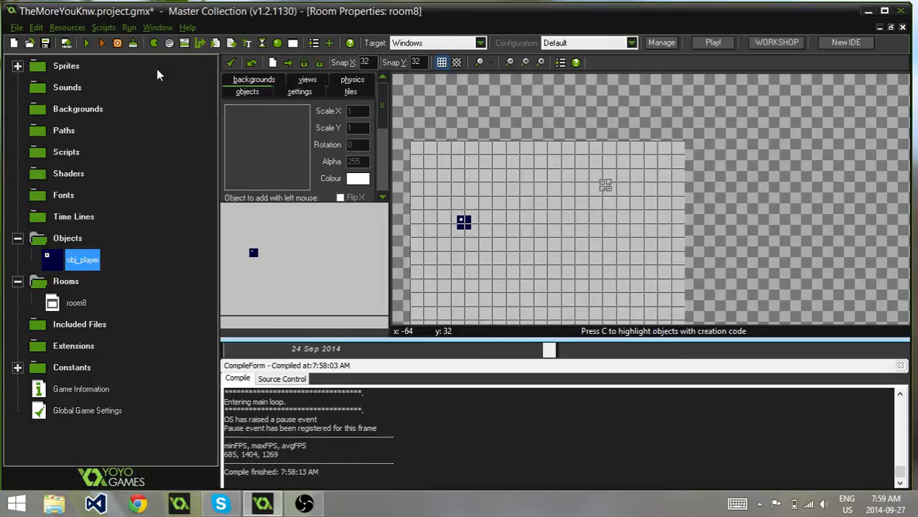
# - Create a new sprite spr_enemy and start a blank 32×32 image for painting
pyautogui.click(18, 66)
pyautogui.rightClick(66, 66)
pyautogui.click(43, 87)
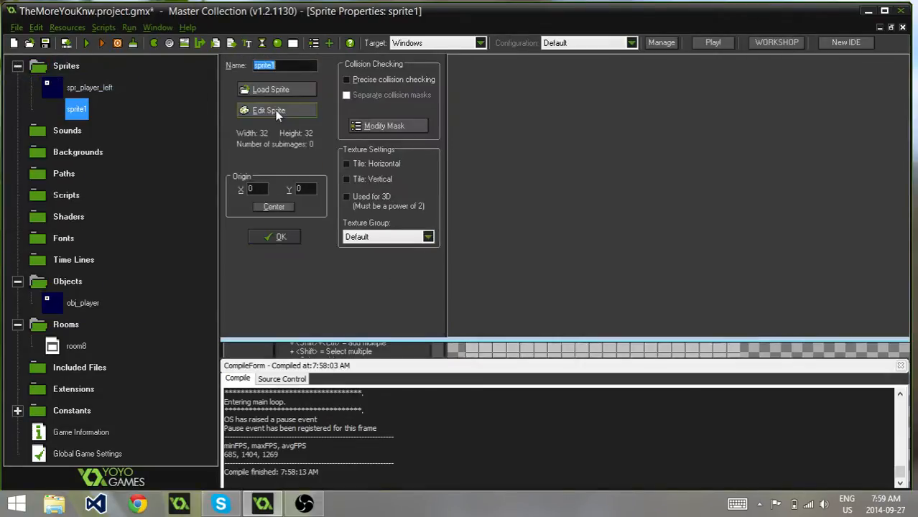
pyautogui.write('spr_enemy')
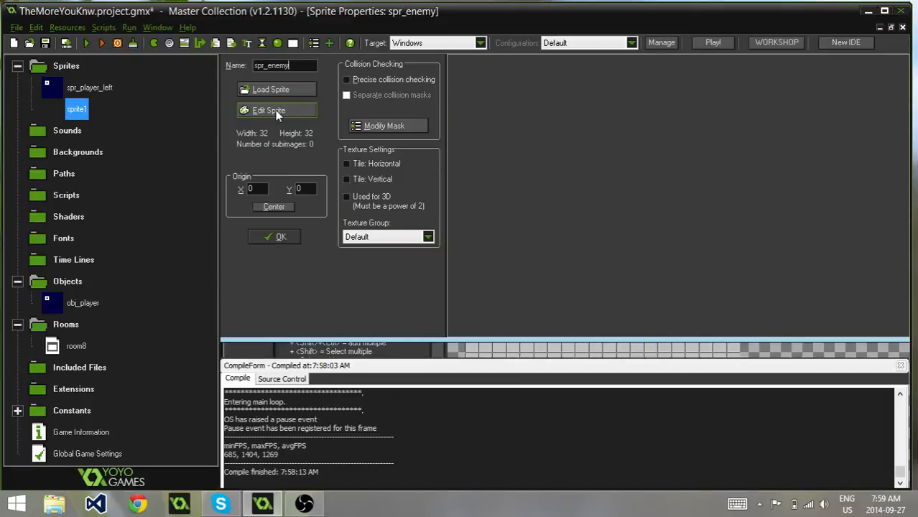
pyautogui.click(275, 110)
pyautogui.click(266, 56)
pyautogui.click(429, 269)
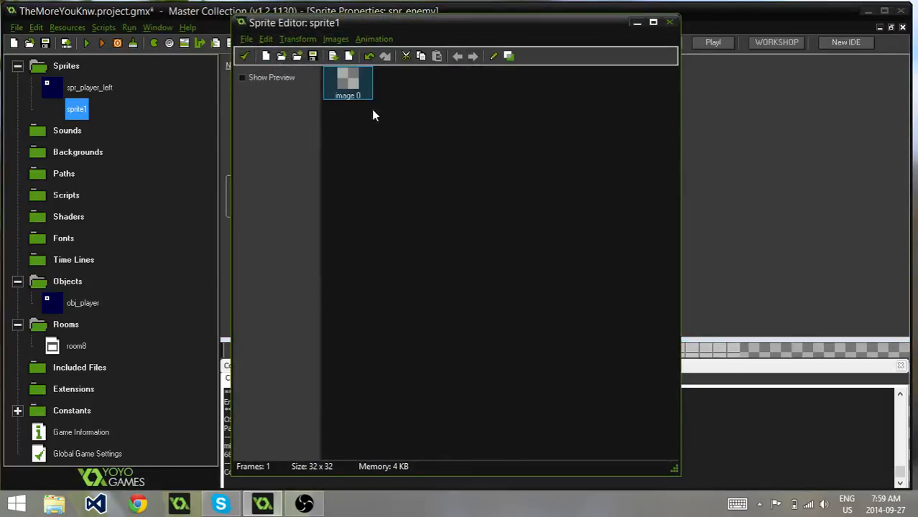
pyautogui.doubleClick(348, 85)
# - Fill the frame with a solid red rectangle and confirm the sprite
pyautogui.click(636, 114)
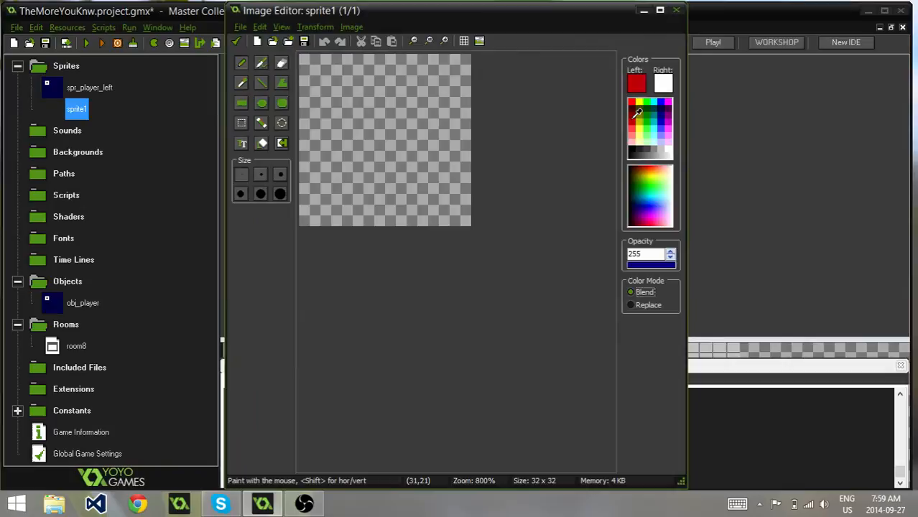
pyautogui.click(241, 103)
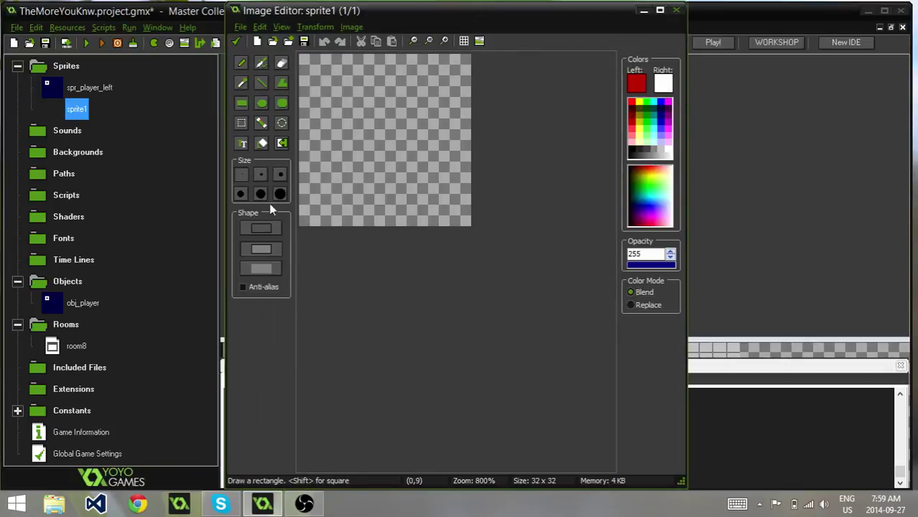
pyautogui.click(261, 268)
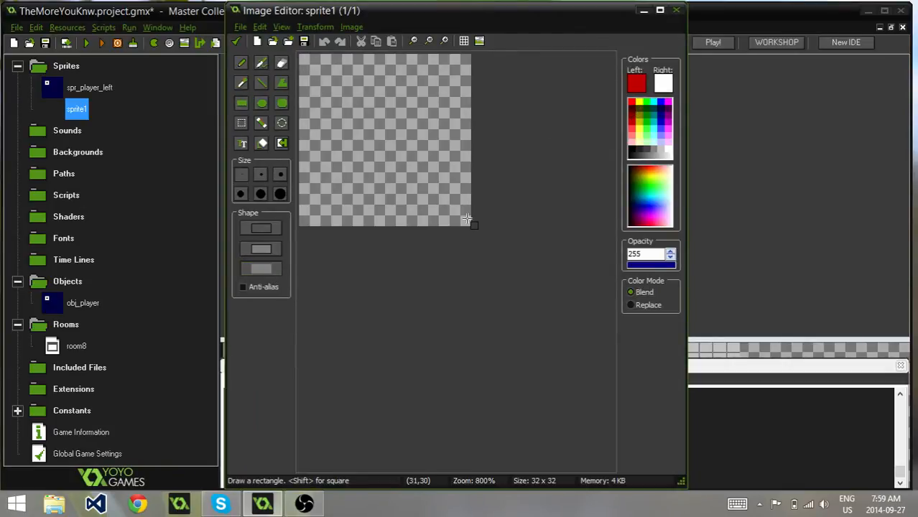
pyautogui.moveTo(301, 56); pyautogui.dragTo(471, 225)
pyautogui.click(238, 41)
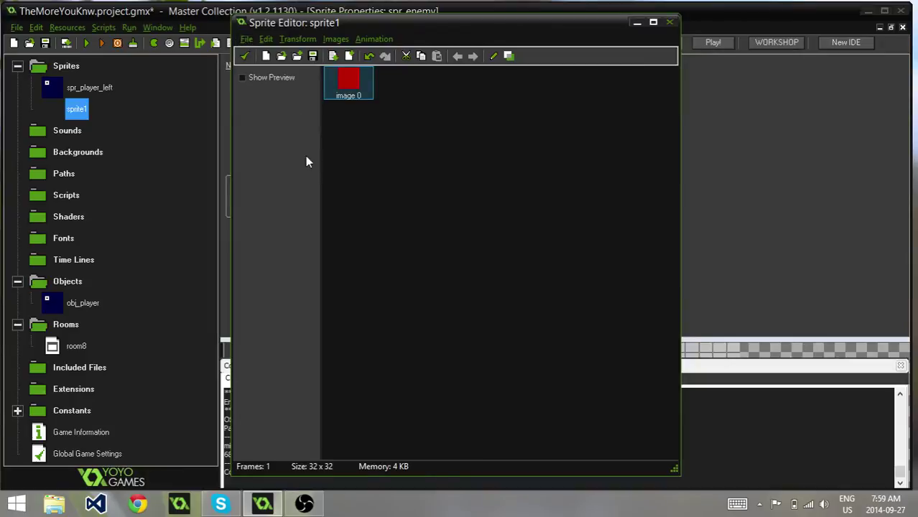
pyautogui.click(243, 56)
pyautogui.click(285, 233)
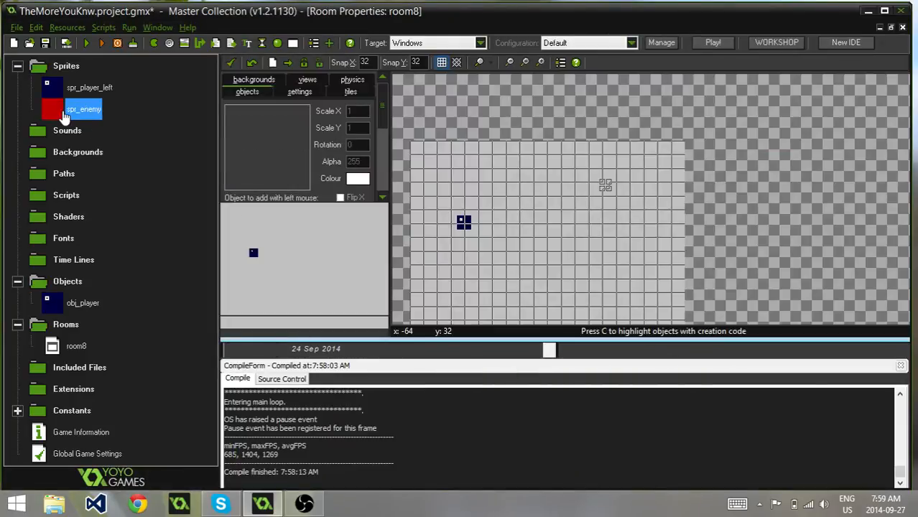
# - Create obj_enemy using the spr_enemy sprite and add a Create event to it
pyautogui.rightClick(68, 280)
pyautogui.click(89, 294)
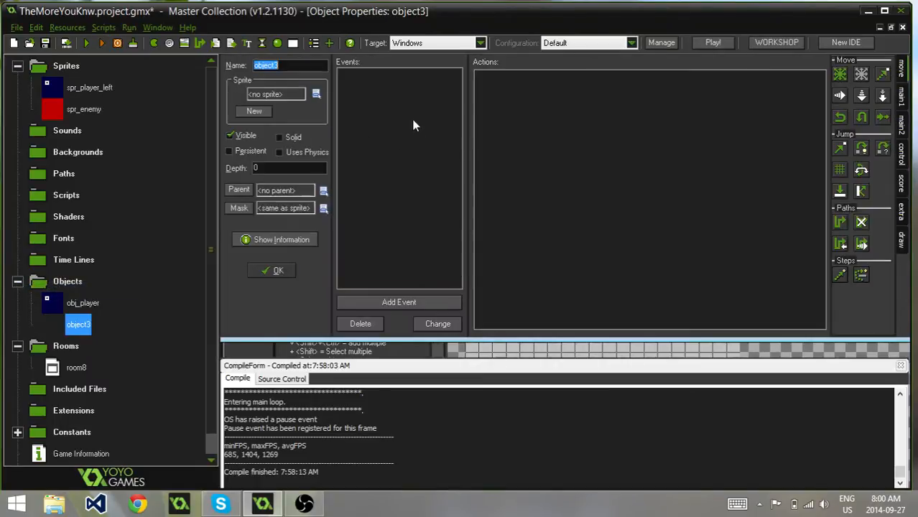
pyautogui.write('obj')
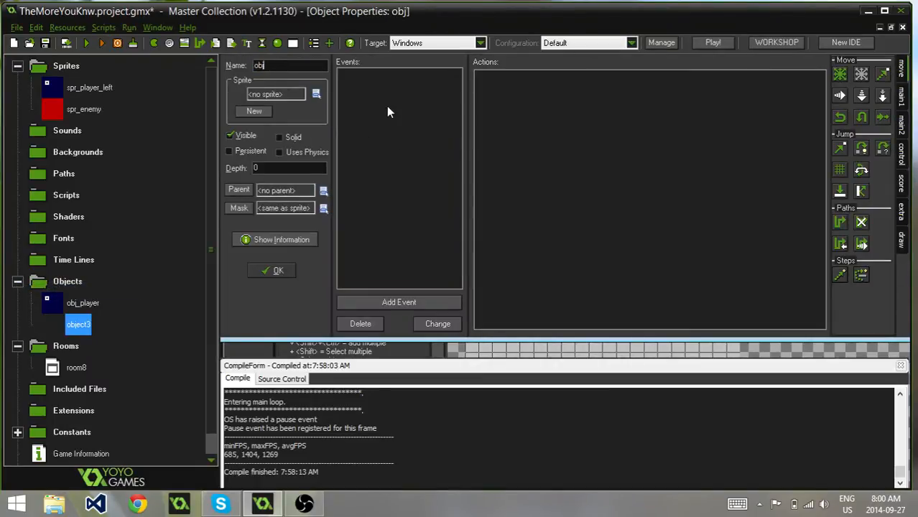
pyautogui.write('_enemy')
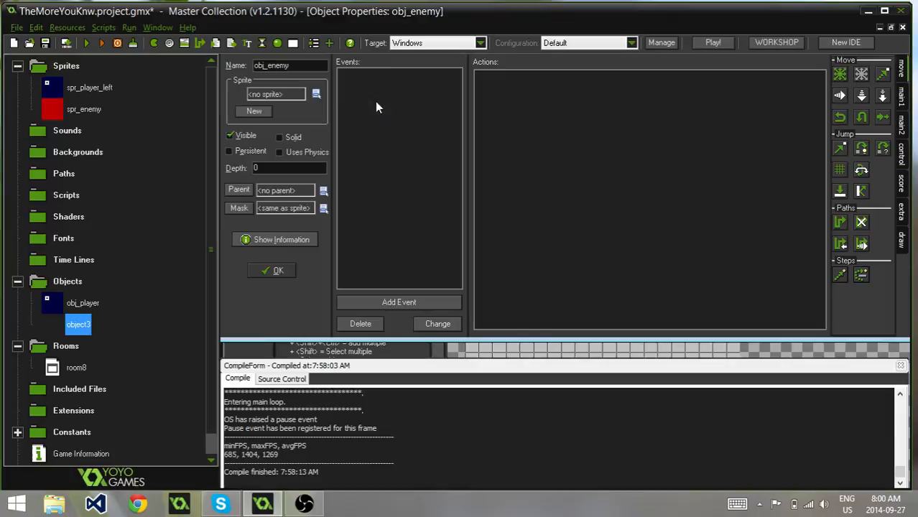
pyautogui.click(297, 96)
pyautogui.click(345, 154)
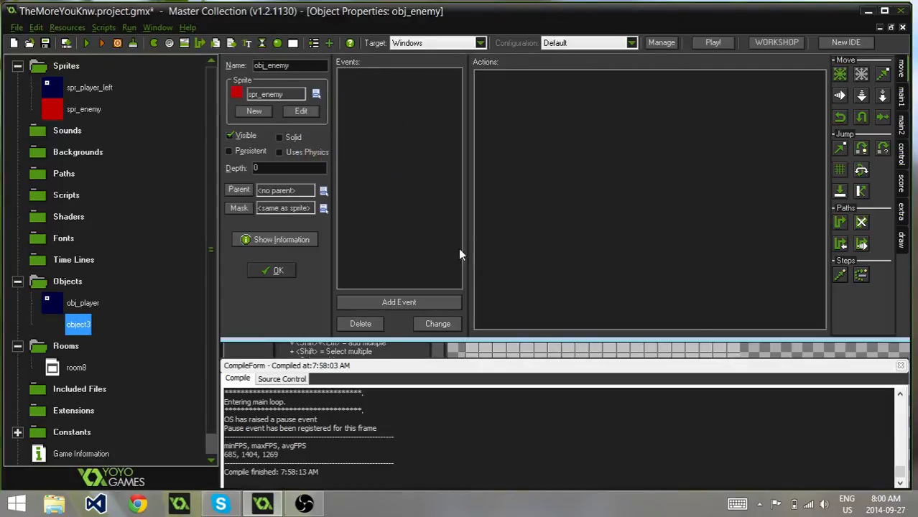
pyautogui.click(399, 301)
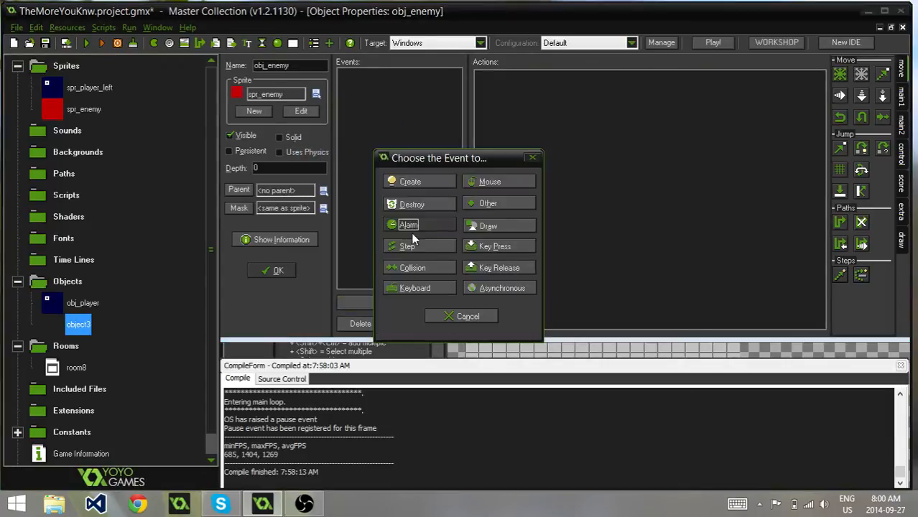
pyautogui.click(416, 183)
# - Add an Execute Code action to the Create event setting hp = 100;
pyautogui.click(902, 159)
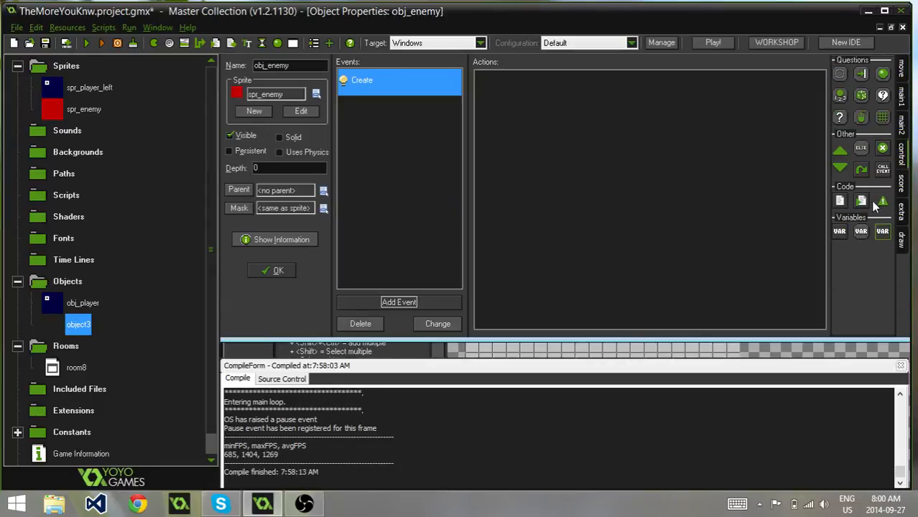
pyautogui.moveTo(840, 202); pyautogui.dragTo(671, 194)
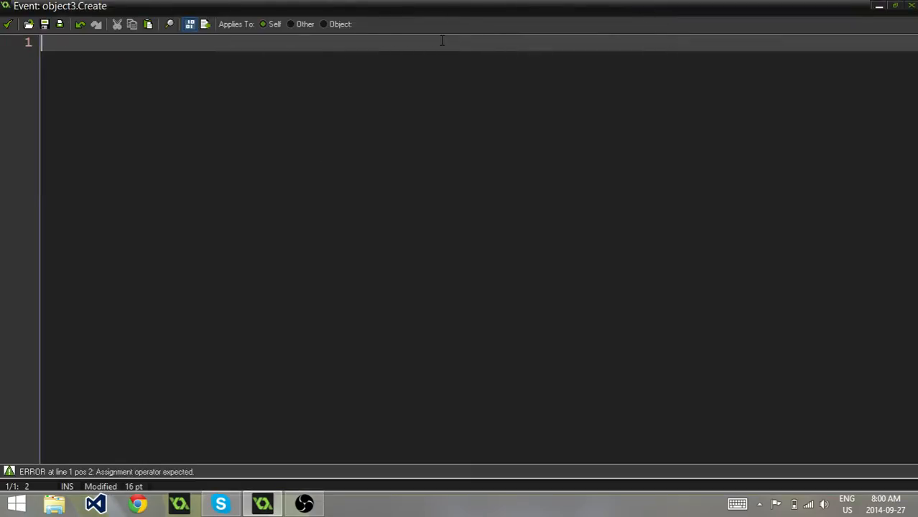
pyautogui.write('hp = 100')
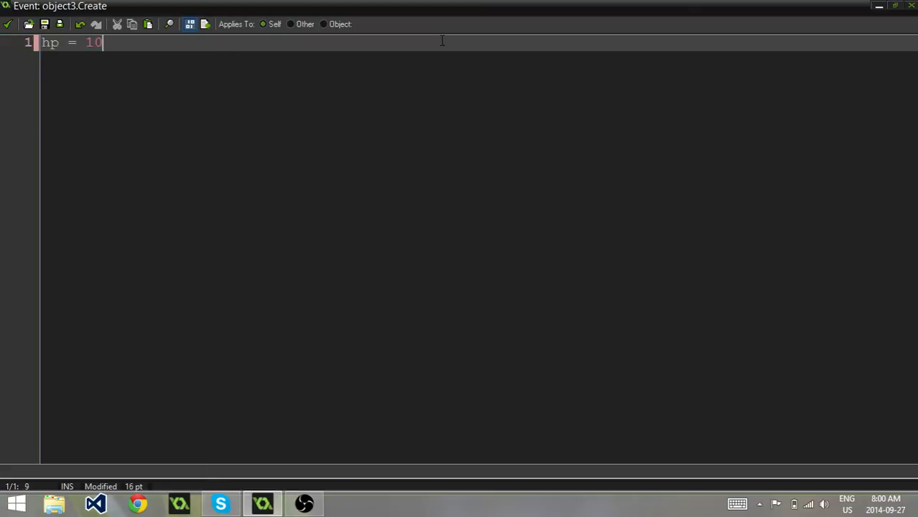
pyautogui.write(';')
pyautogui.click(8, 25)
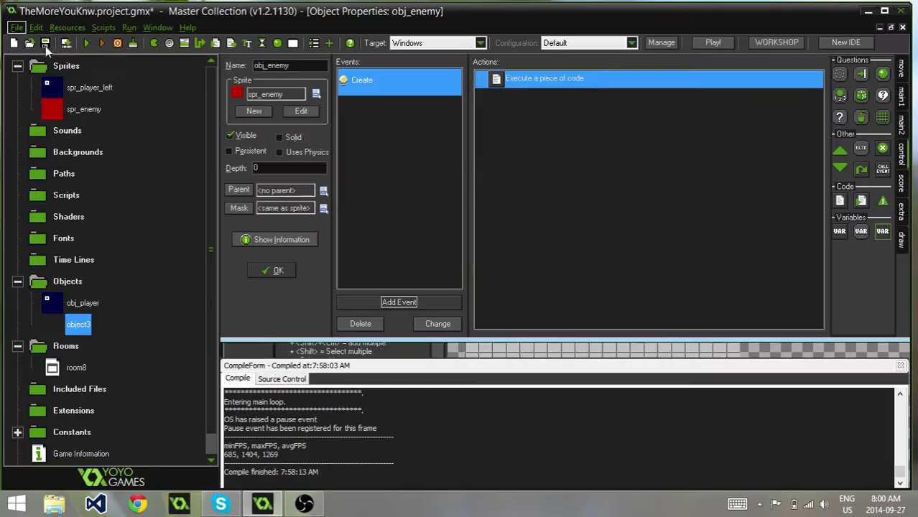
# - Add a Mouse Left Pressed event to obj_enemy with an Execute Code action
pyautogui.click(395, 303)
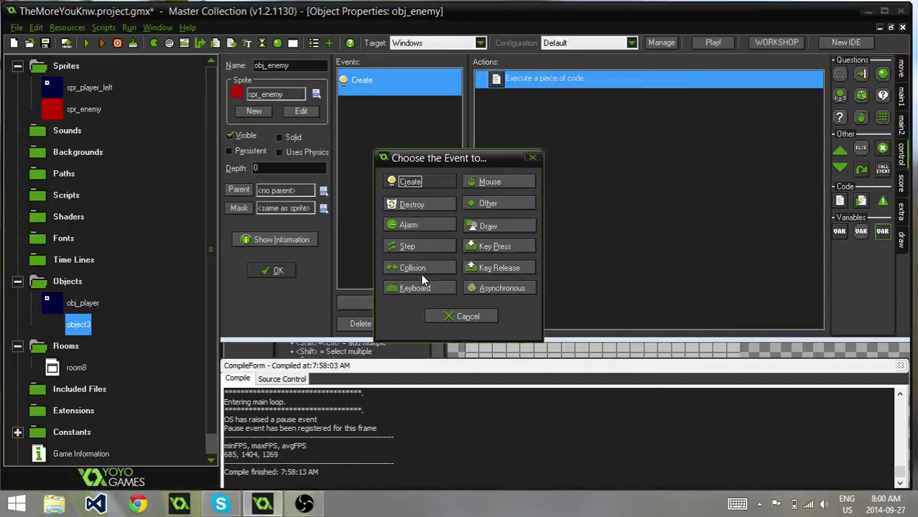
pyautogui.click(491, 181)
pyautogui.click(554, 253)
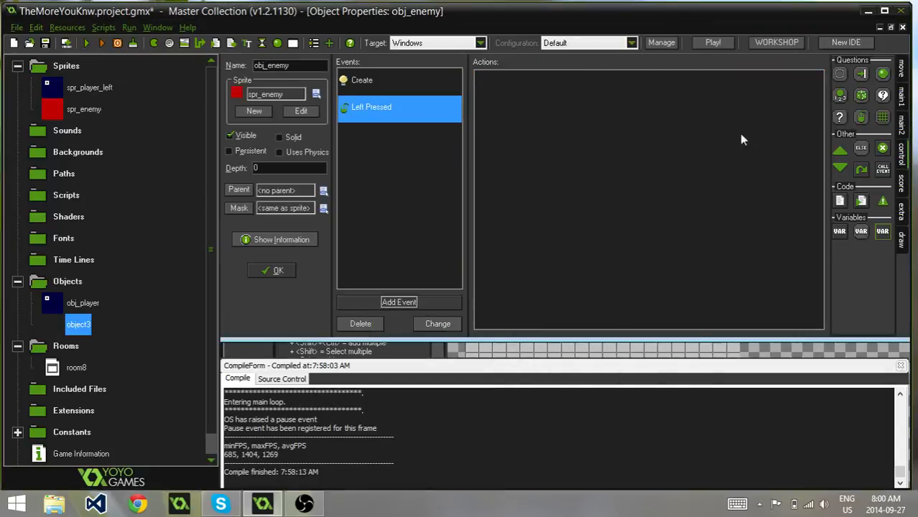
pyautogui.moveTo(839, 201); pyautogui.dragTo(668, 191)
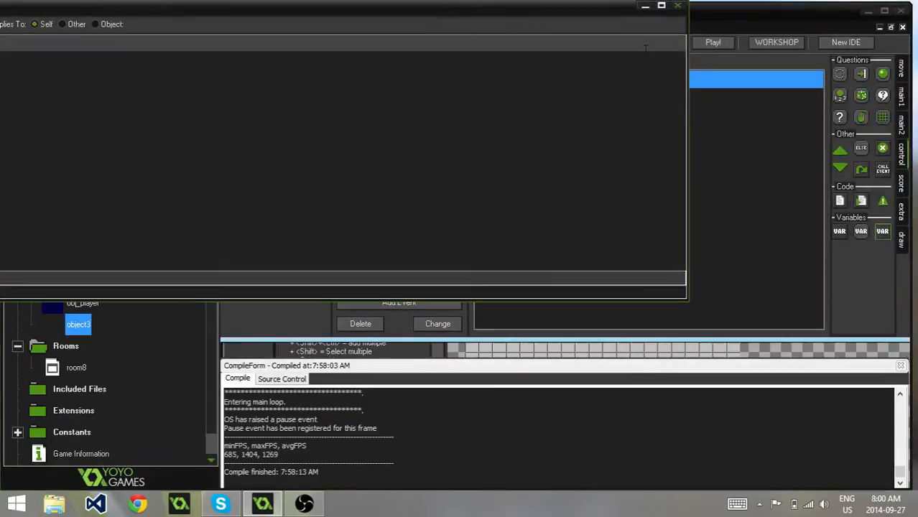
pyautogui.click(662, 6)
pyautogui.write('hp -= ')
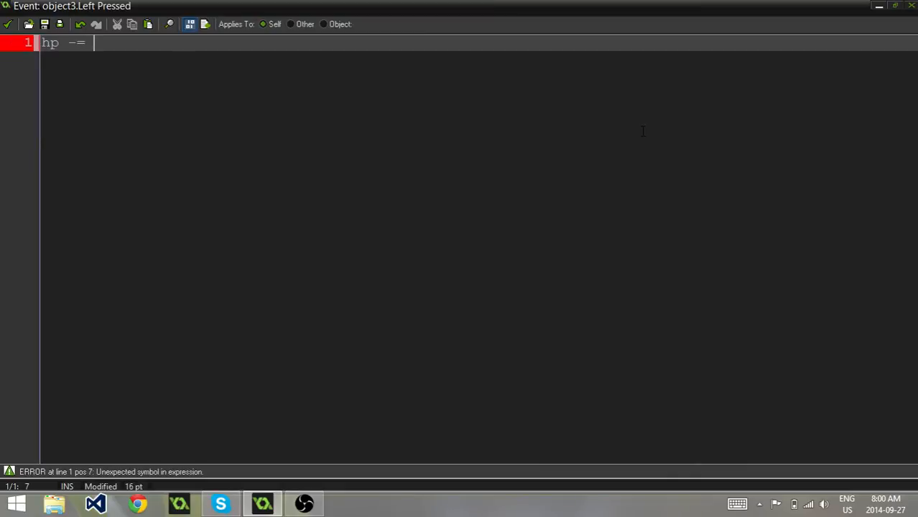
pyautogui.write('3;')
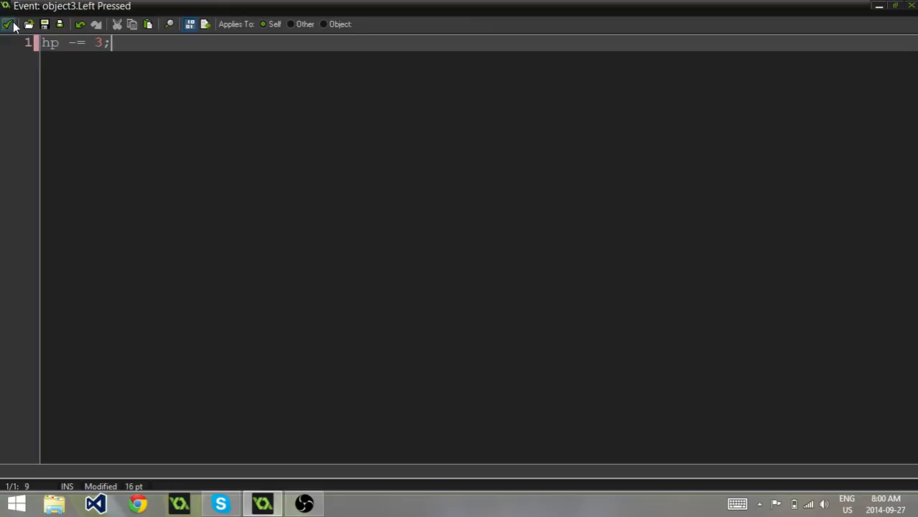
# - Write the damage line hp -= 3; in the Left Pressed code and save it
pyautogui.press('Left')
pyautogui.press('BackSpace')
pyautogui.write('attack')
pyautogui.press('BackSpace')
pyautogui.press('BackSpace')
pyautogui.press('BackSpace')
pyautogui.press('BackSpace')
pyautogui.press('BackSpace')
pyautogui.press('BackSpace')
pyautogui.write('3')
pyautogui.click(9, 25)
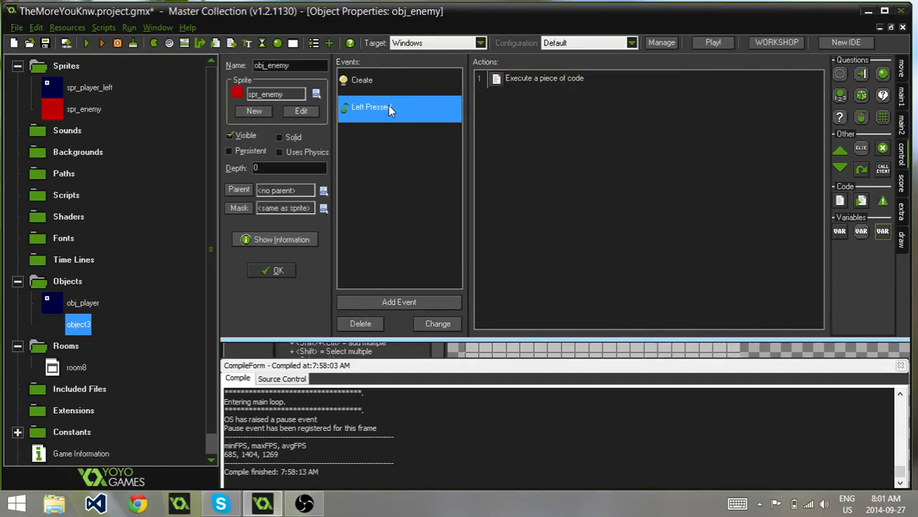
# - Add instance_create(x,y,obj_drawDamage); after hp -= 3; in the Left Pressed code and save
pyautogui.doubleClick(548, 80)
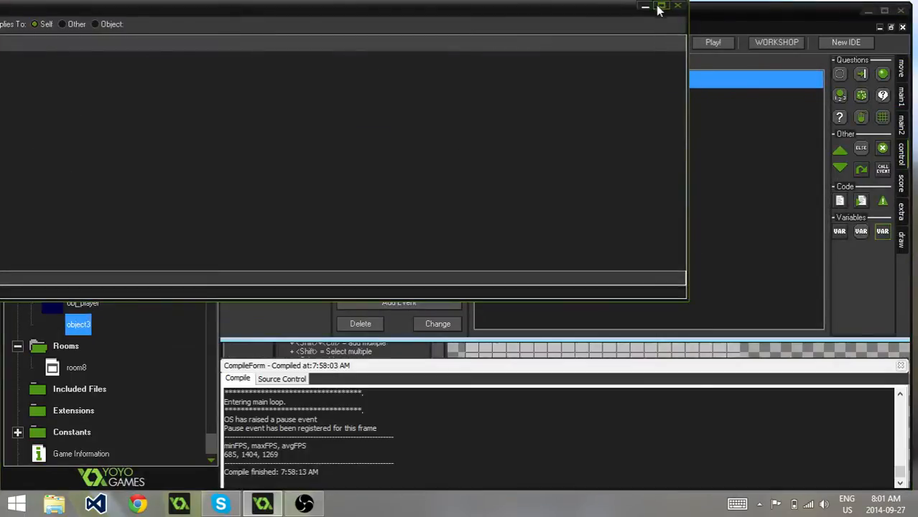
pyautogui.click(661, 6)
pyautogui.press('Return')
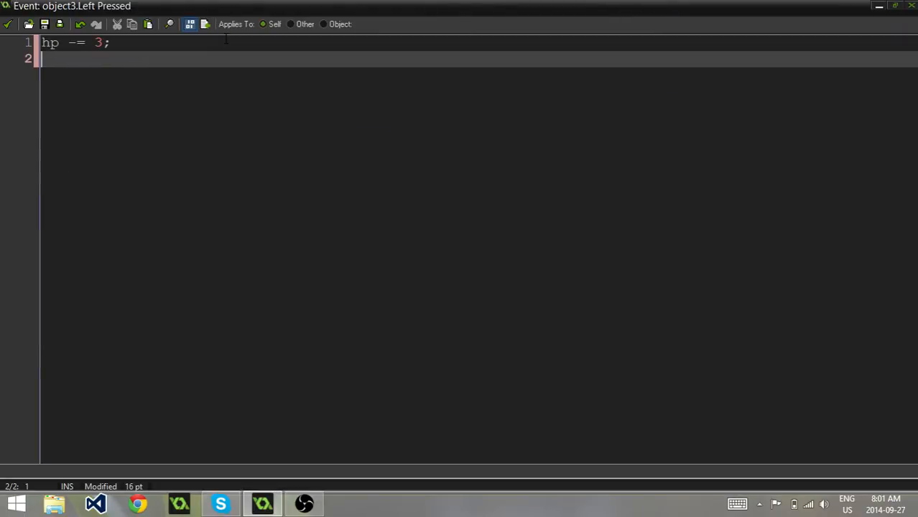
pyautogui.write('instance_crea')
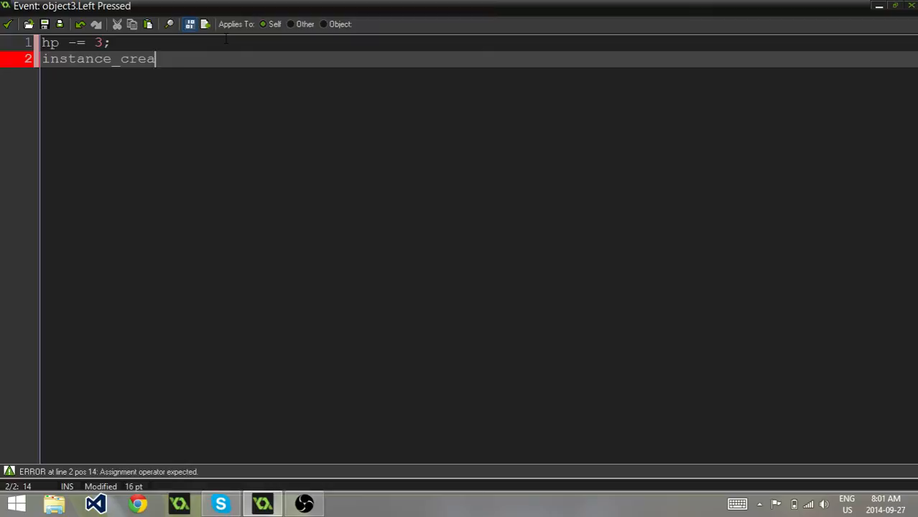
pyautogui.write('te(x,y')
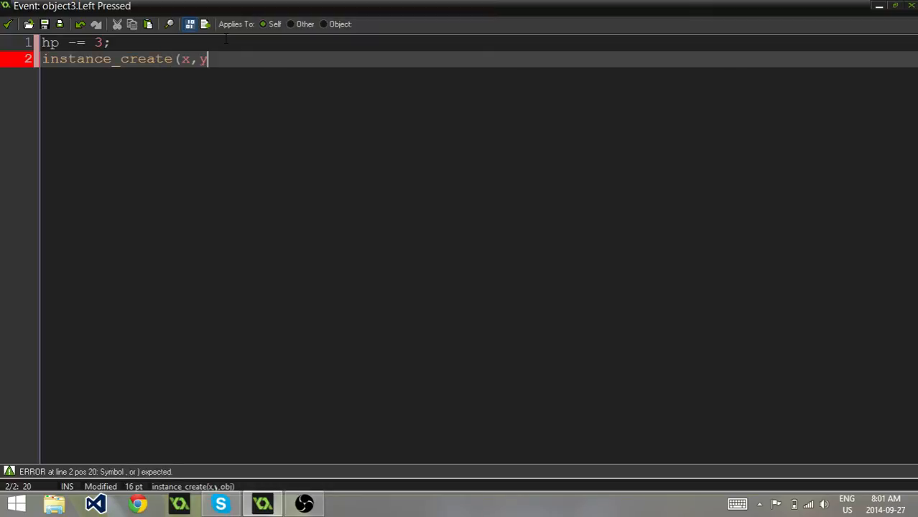
pyautogui.write(',obj')
pyautogui.write('_draw')
pyautogui.write('Dama')
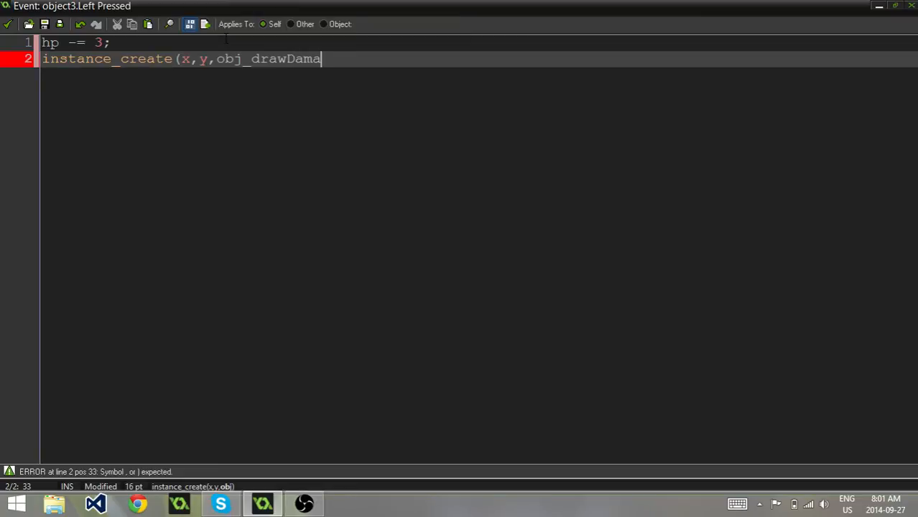
pyautogui.write('ge)')
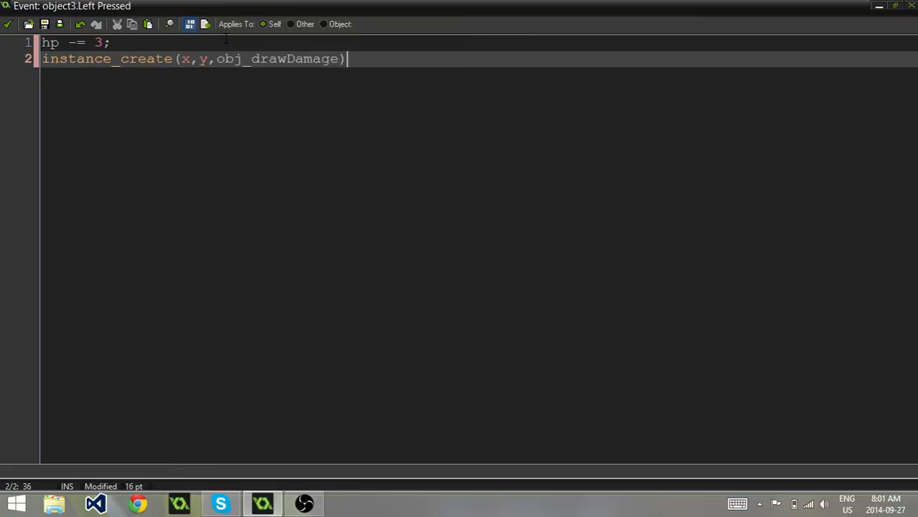
pyautogui.write(';')
pyautogui.click(7, 24)
# - Create obj_drawDamage with a Create event whose code sets alarm[0] = 30;
pyautogui.click(279, 271)
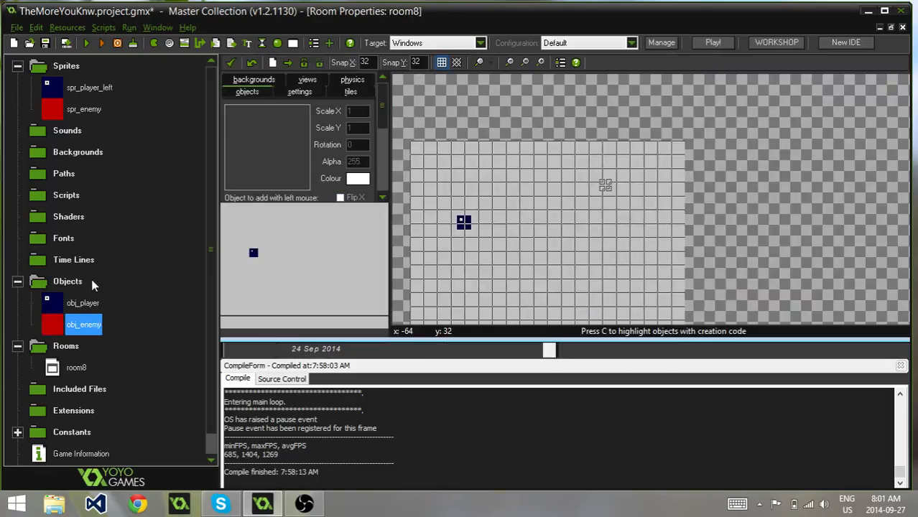
pyautogui.rightClick(68, 280)
pyautogui.click(83, 297)
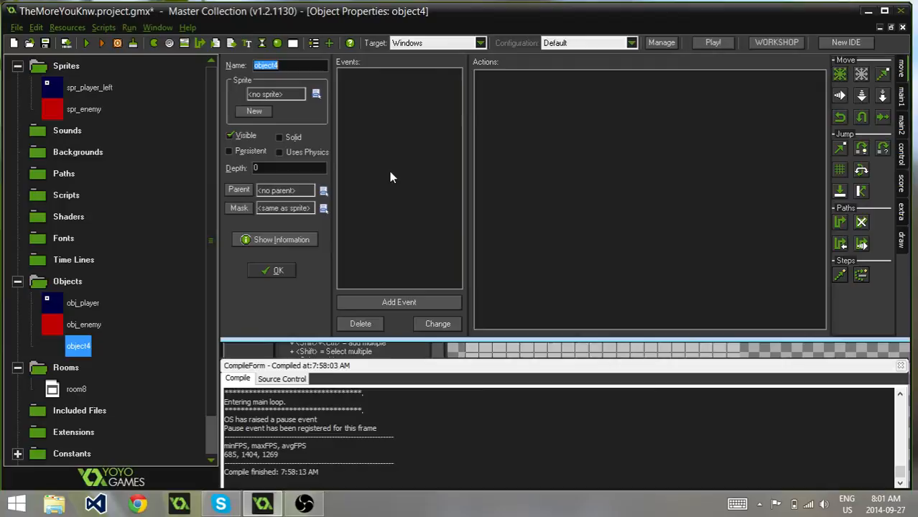
pyautogui.write('obj_d')
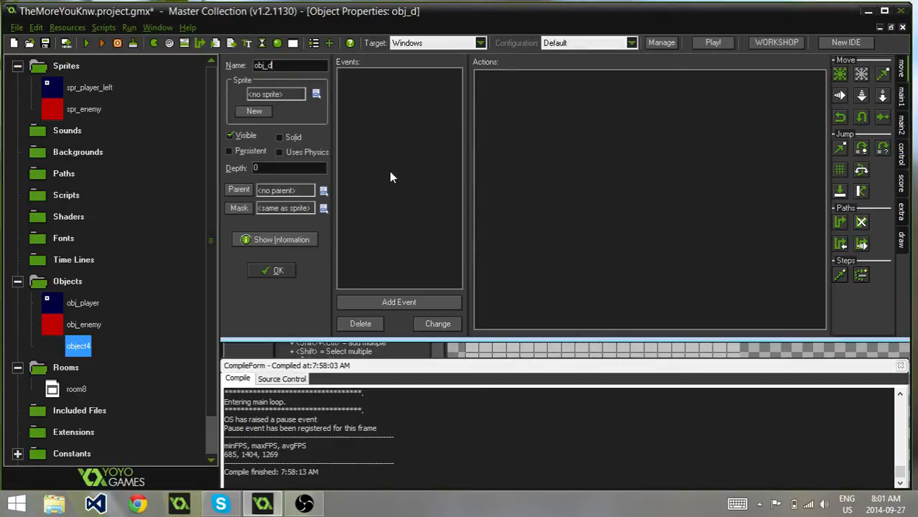
pyautogui.write('rawDamage')
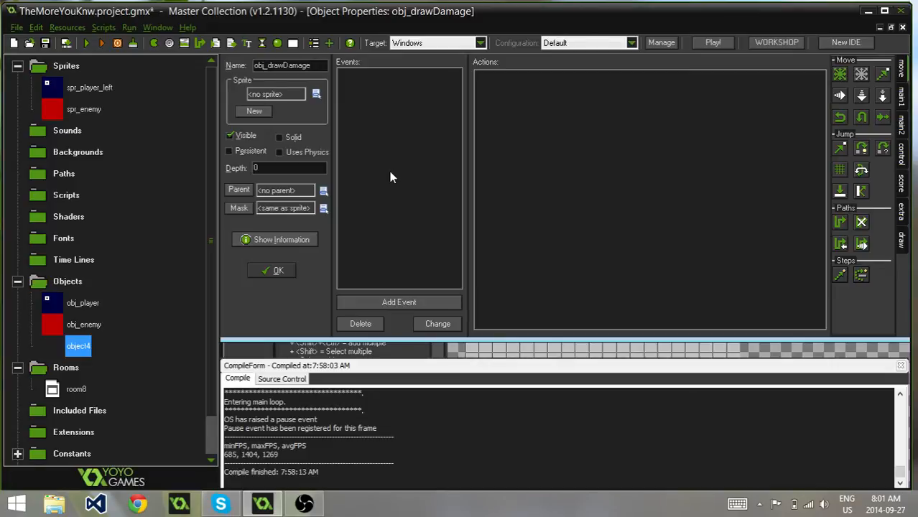
pyautogui.click(408, 301)
pyautogui.click(428, 178)
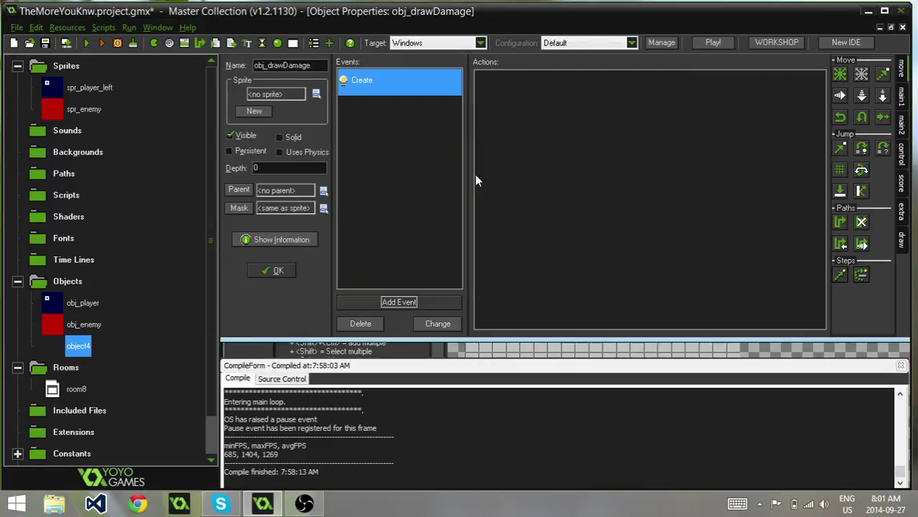
pyautogui.click(902, 165)
pyautogui.moveTo(840, 206); pyautogui.dragTo(646, 183)
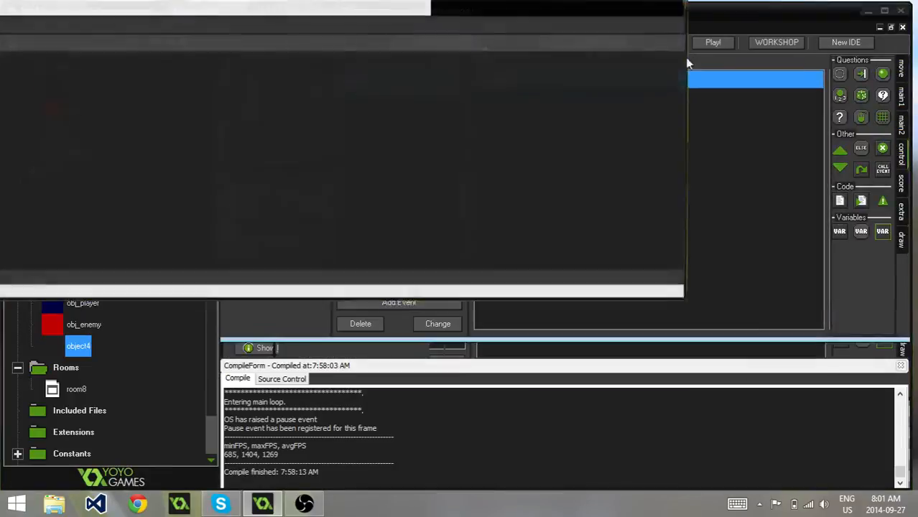
pyautogui.write('a')
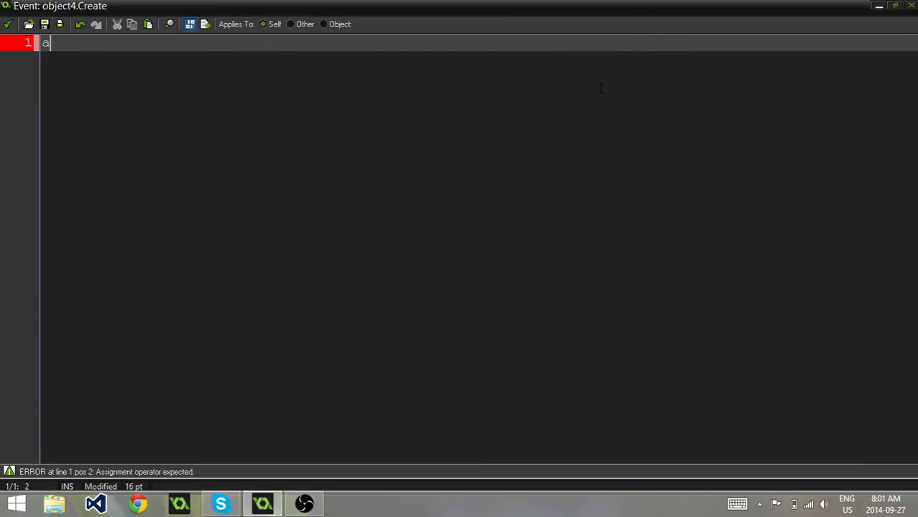
pyautogui.write('larm[0]')
pyautogui.write(' = 30;')
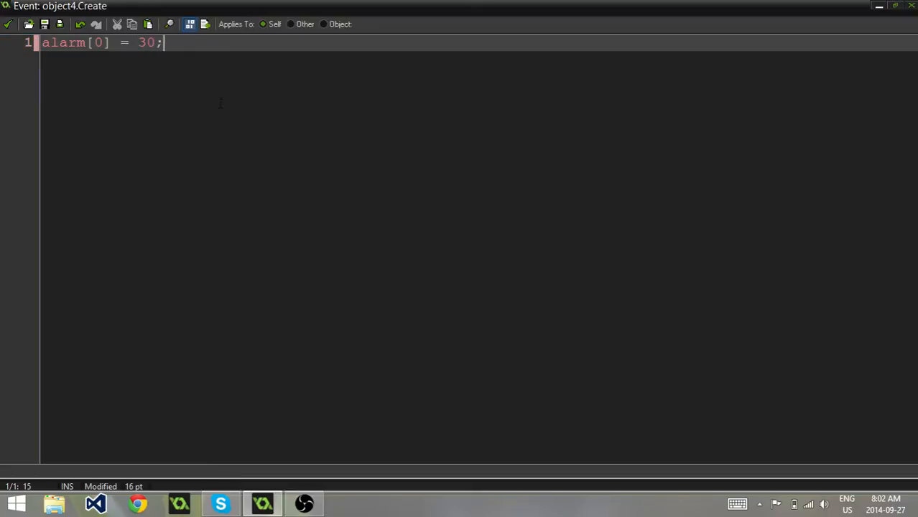
pyautogui.click(8, 26)
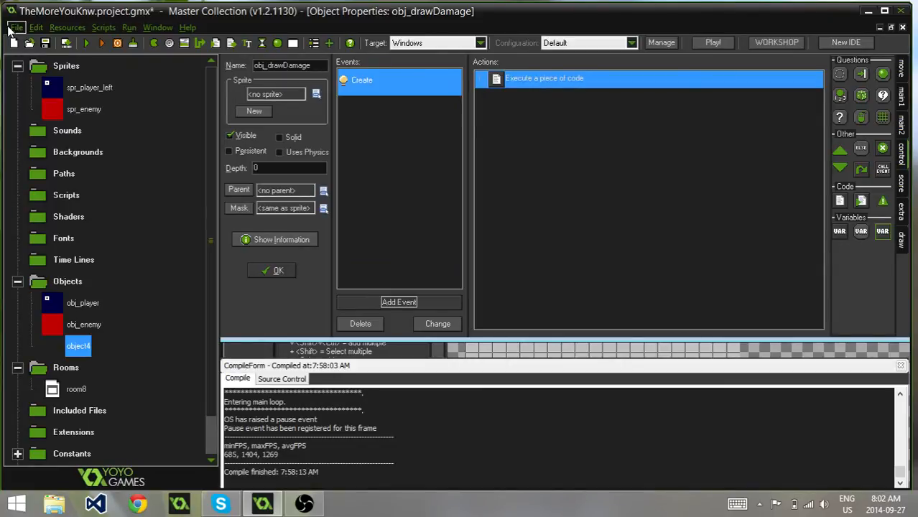
# - Add a second line vspeed = -2; to the Create code and save it
pyautogui.doubleClick(525, 80)
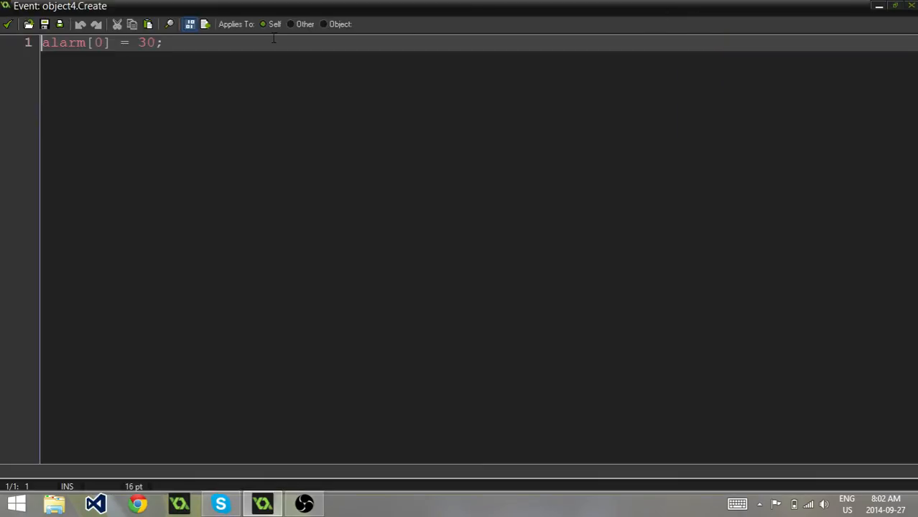
pyautogui.press('End')
pyautogui.press('Return')
pyautogui.write('vspeed')
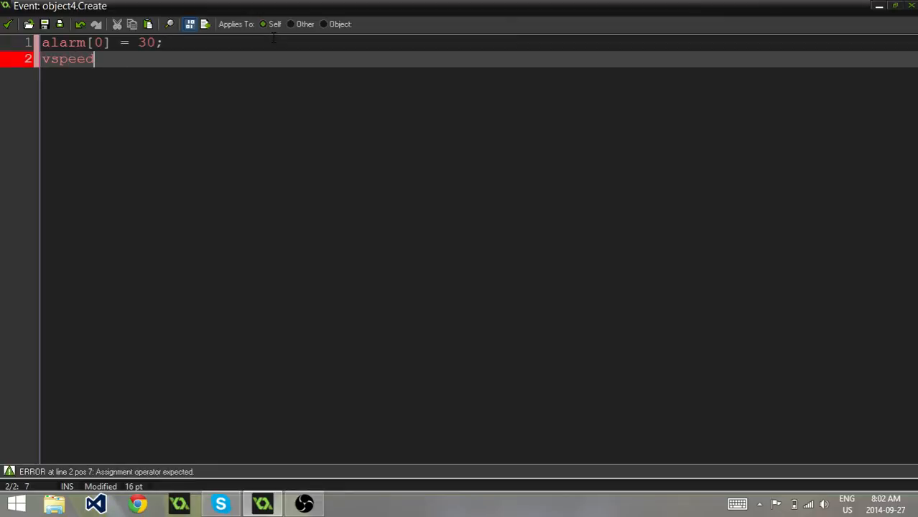
pyautogui.write(" = -12'")
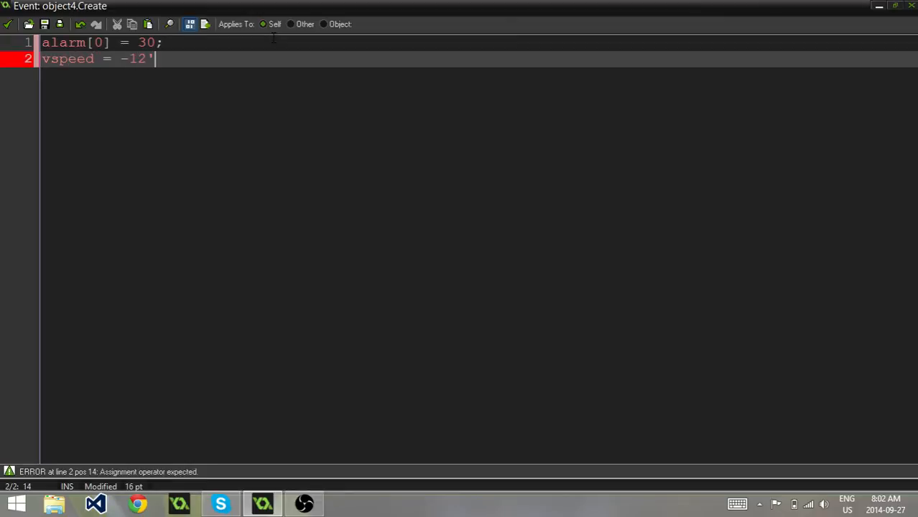
pyautogui.press('BackSpace')
pyautogui.press('BackSpace')
pyautogui.press('BackSpace')
pyautogui.write('2;')
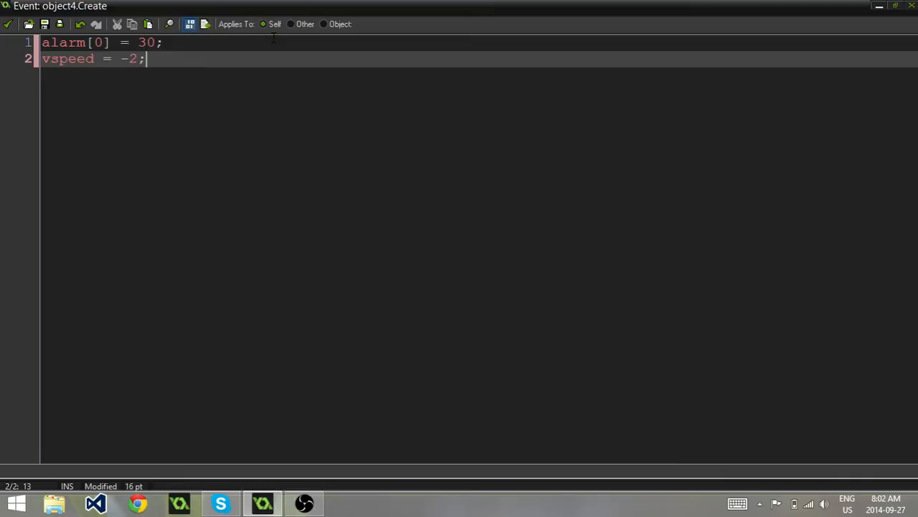
pyautogui.click(8, 24)
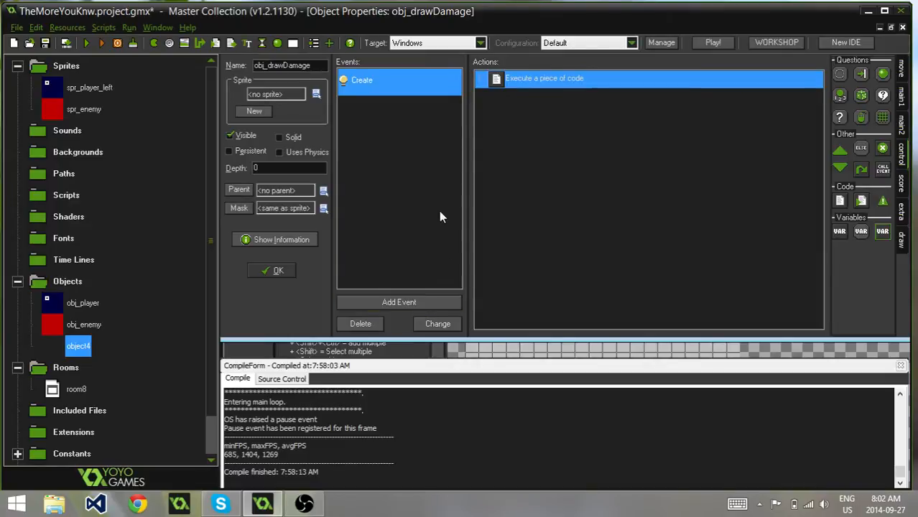
# - Change alarm[0] from 30 to 40 in the Create code and save it
pyautogui.doubleClick(528, 84)
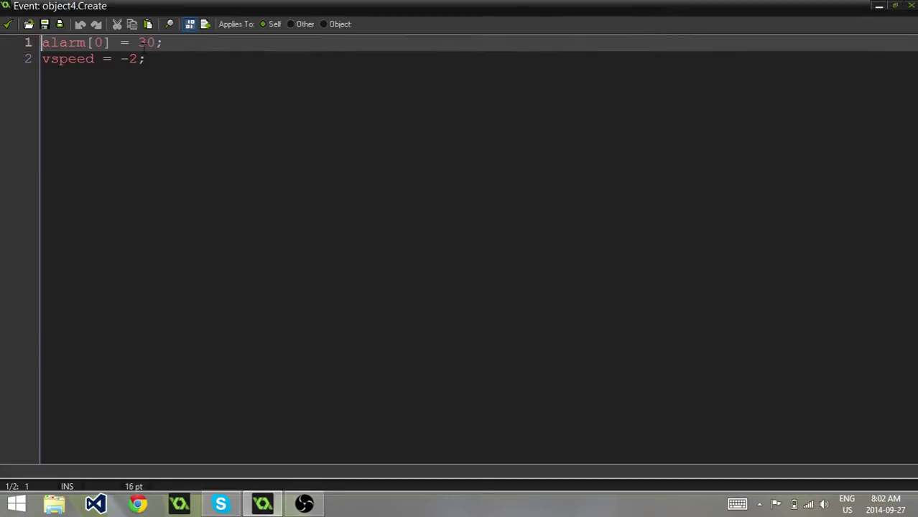
pyautogui.click(143, 43)
pyautogui.press('BackSpace')
pyautogui.write('4')
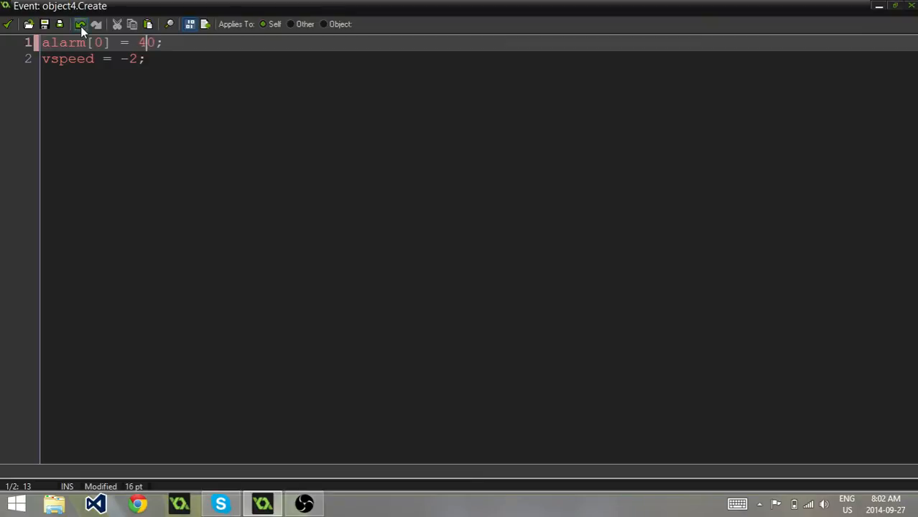
pyautogui.click(7, 23)
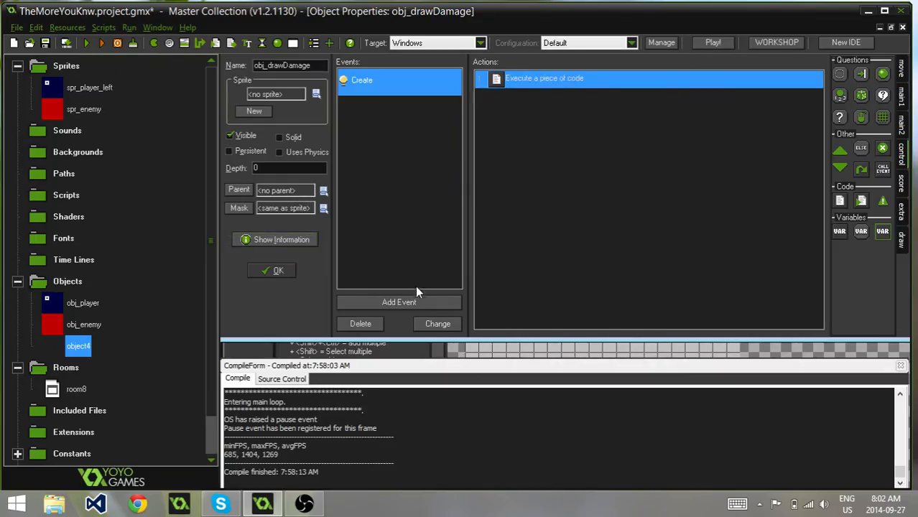
# - Add a Draw event with code draw_text(x,y,"3"); to obj_drawDamage
pyautogui.click(414, 305)
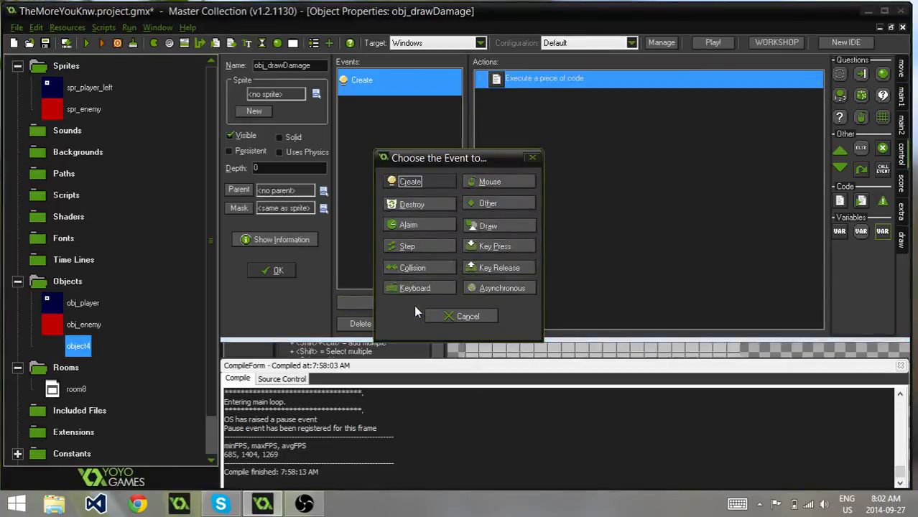
pyautogui.click(499, 225)
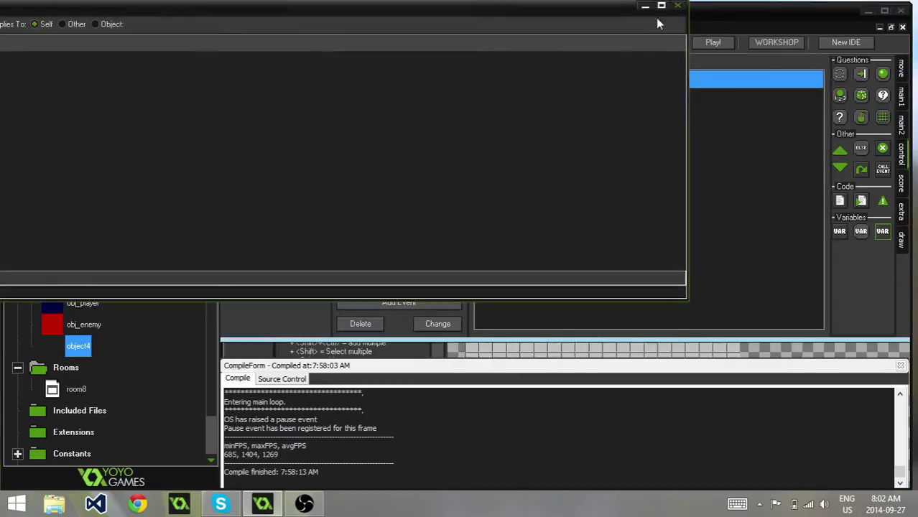
pyautogui.doubleClick(655, 17)
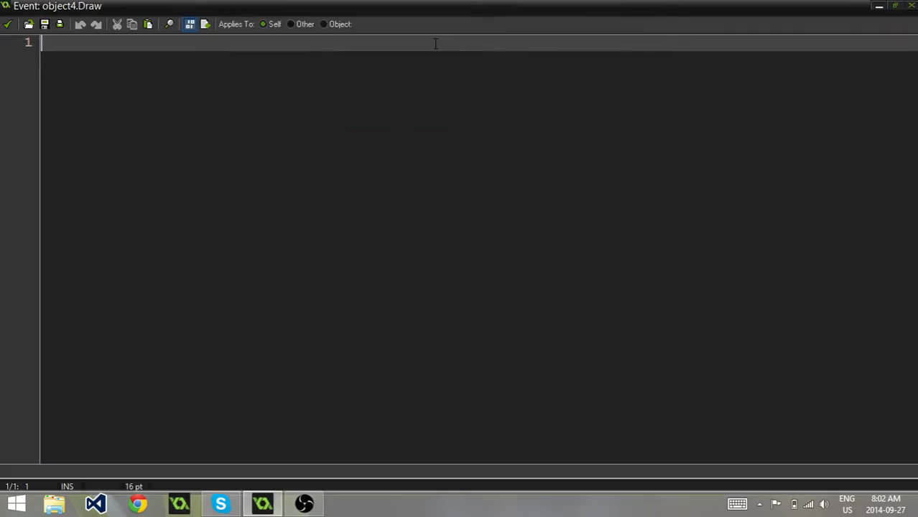
pyautogui.write('draw_')
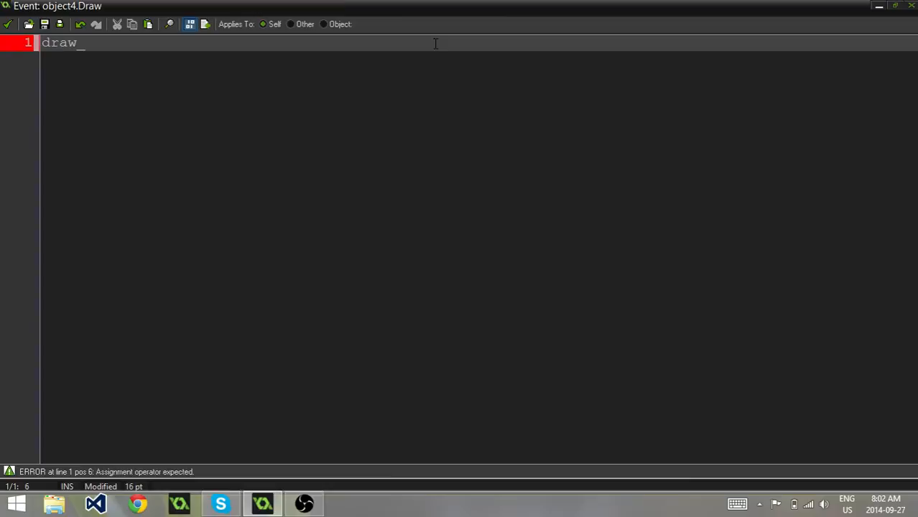
pyautogui.write('text')
pyautogui.write('(')
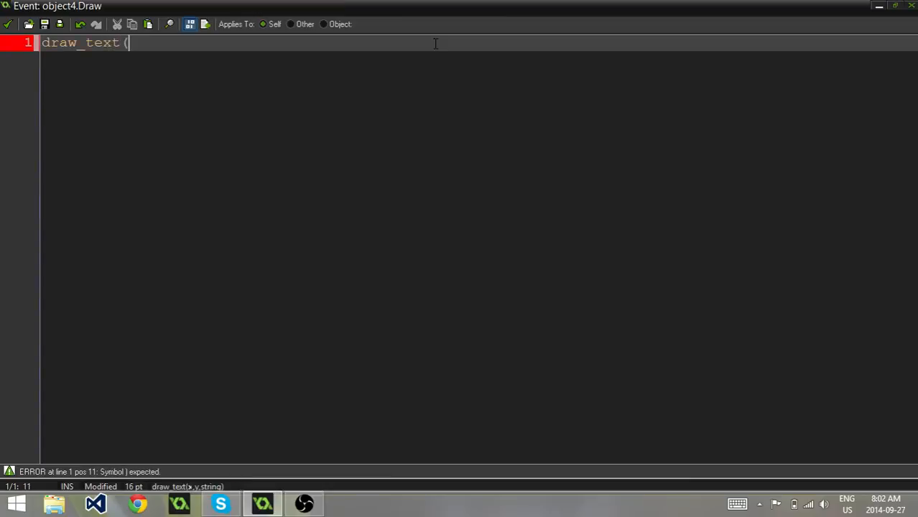
pyautogui.write('x,y,')
pyautogui.write('"3')
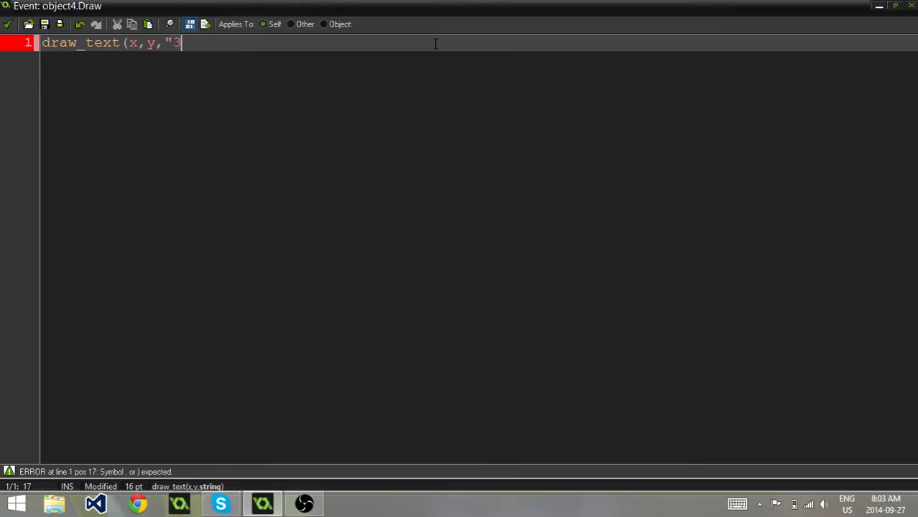
pyautogui.write('");')
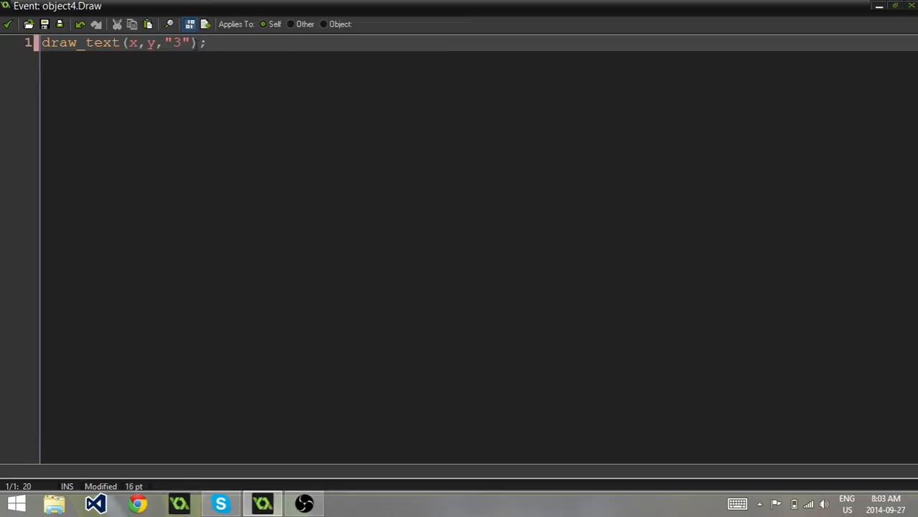
pyautogui.press('Left')
pyautogui.press('Left')
pyautogui.press('BackSpace')
pyautogui.press('BackSpace')
pyautogui.press('BackSpace')
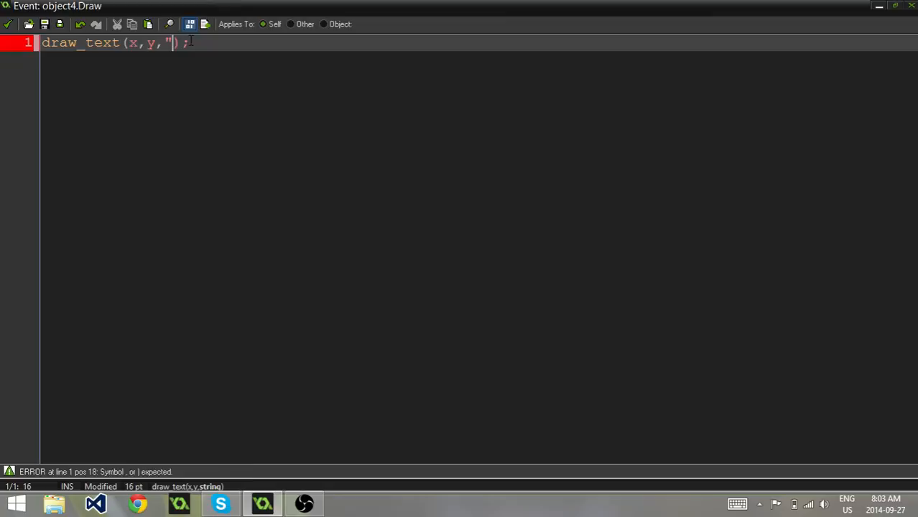
pyautogui.write('attack')
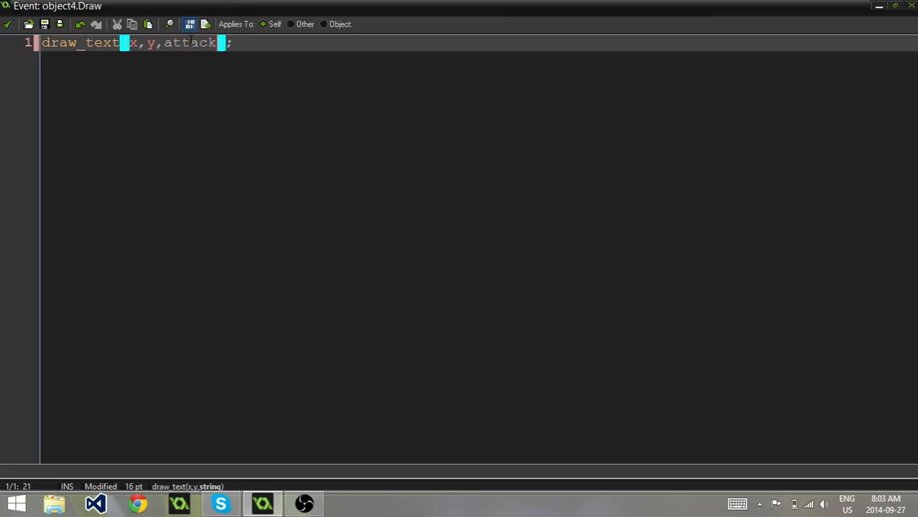
pyautogui.press('BackSpace')
pyautogui.press('BackSpace')
pyautogui.press('BackSpace')
pyautogui.press('BackSpace')
pyautogui.press('BackSpace')
pyautogui.press('BackSpace')
pyautogui.write('"')
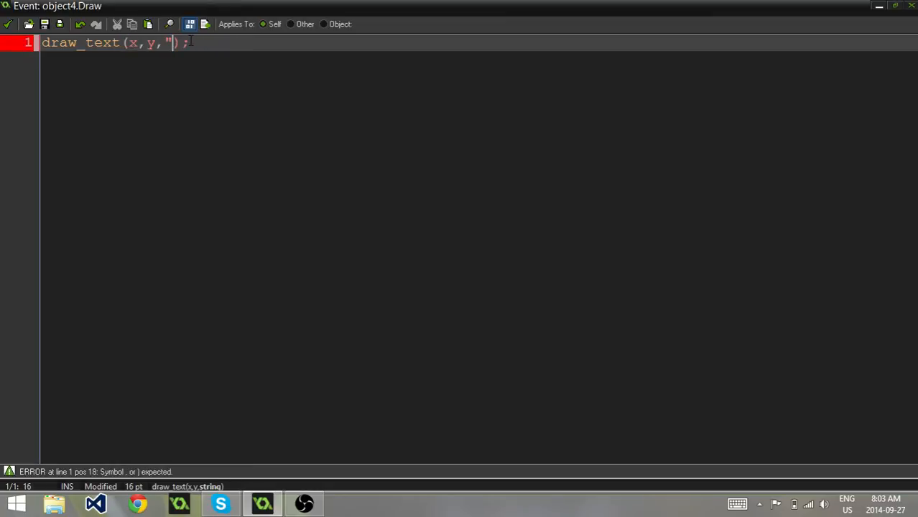
pyautogui.write('3"')
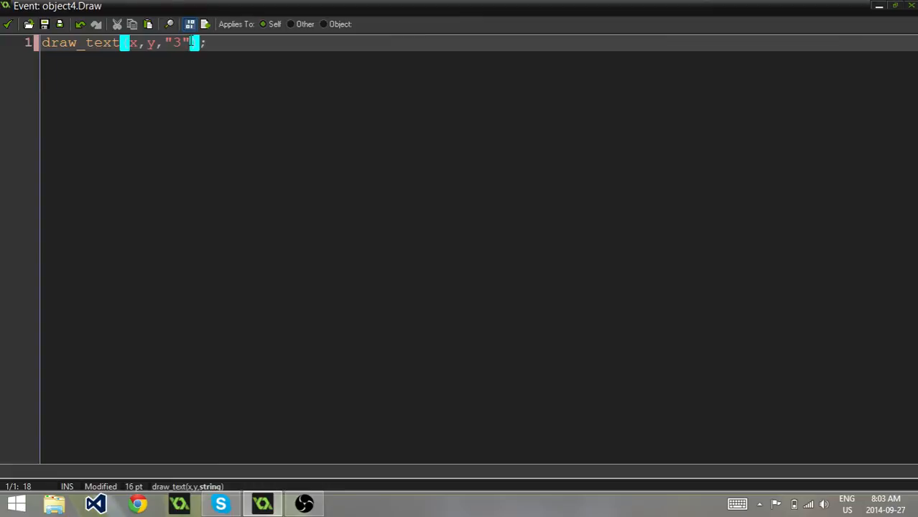
pyautogui.click(214, 45)
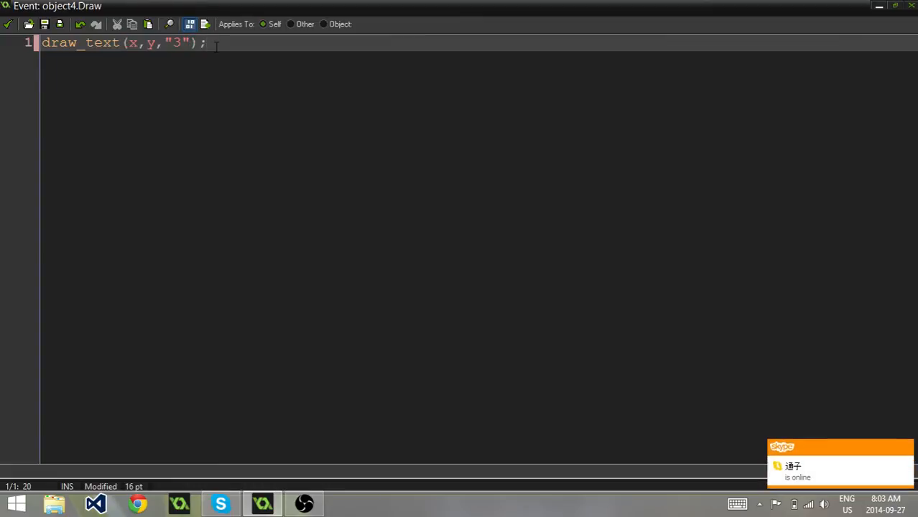
# - Save the Draw code and add an Alarm 0 event with an Execute Code action
pyautogui.click(8, 24)
pyautogui.click(399, 302)
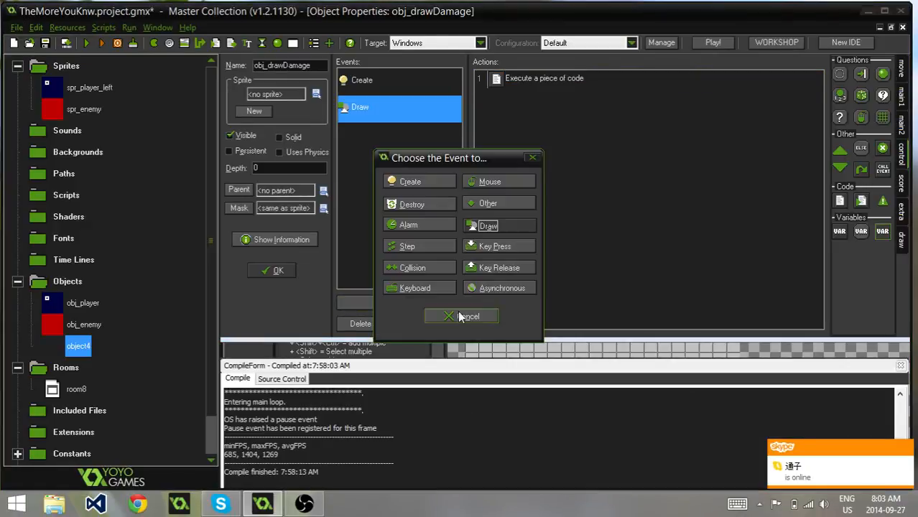
pyautogui.click(417, 225)
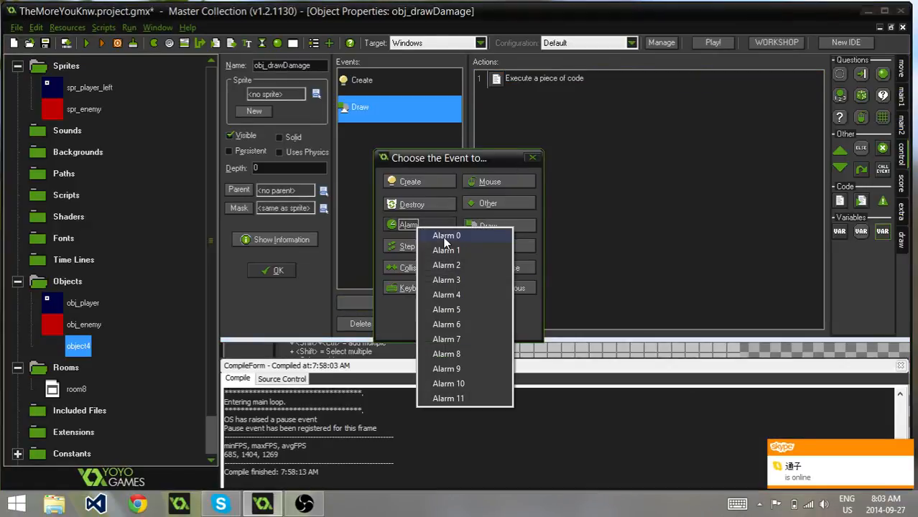
pyautogui.click(446, 235)
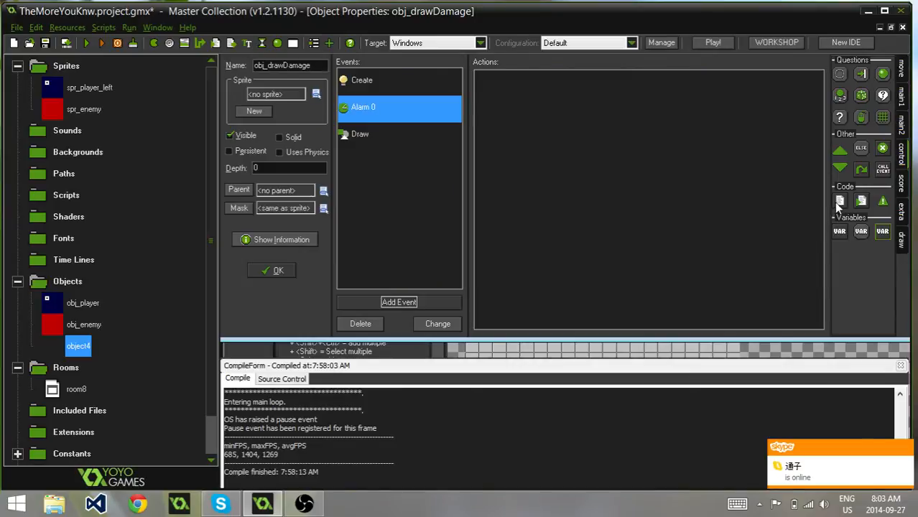
pyautogui.moveTo(839, 200); pyautogui.dragTo(651, 194)
# - Write instance_destroy(); in the Alarm 0 code and save it
pyautogui.doubleClick(575, 30)
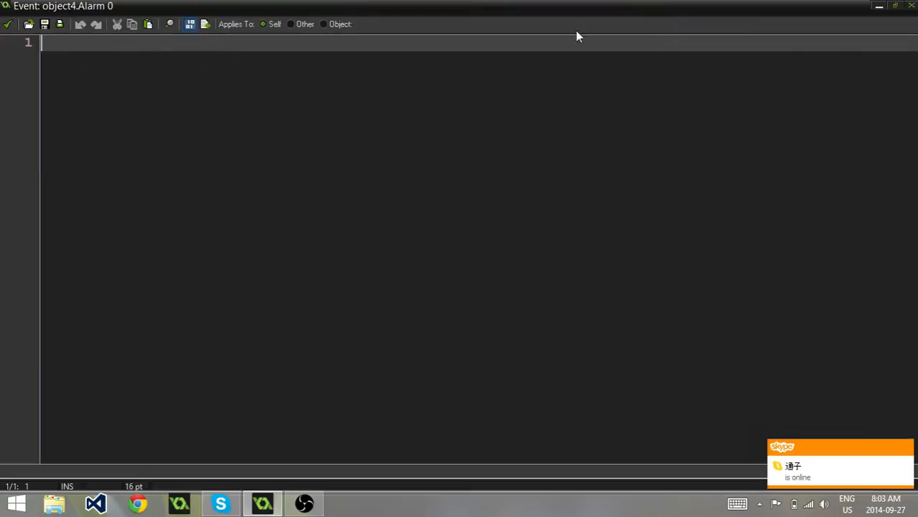
pyautogui.write('instance+')
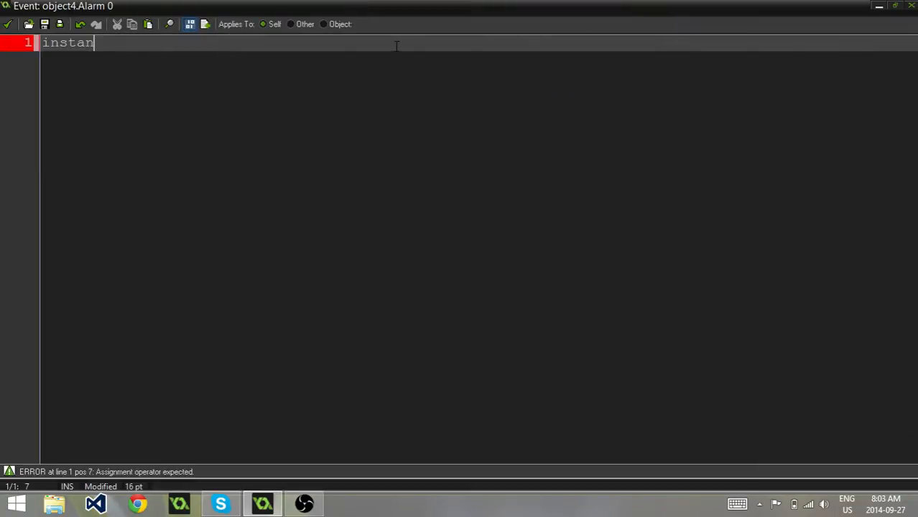
pyautogui.press('BackSpace')
pyautogui.write('_D')
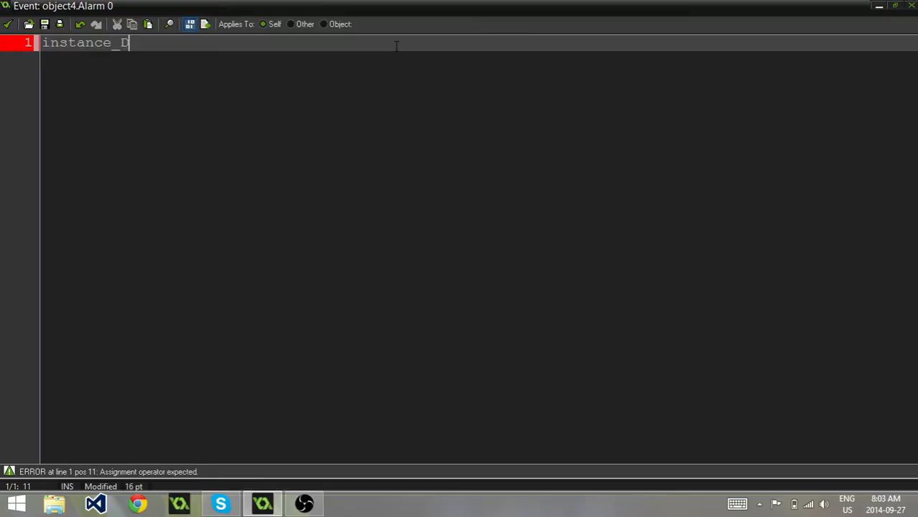
pyautogui.press('BackSpace')
pyautogui.write('destroy')
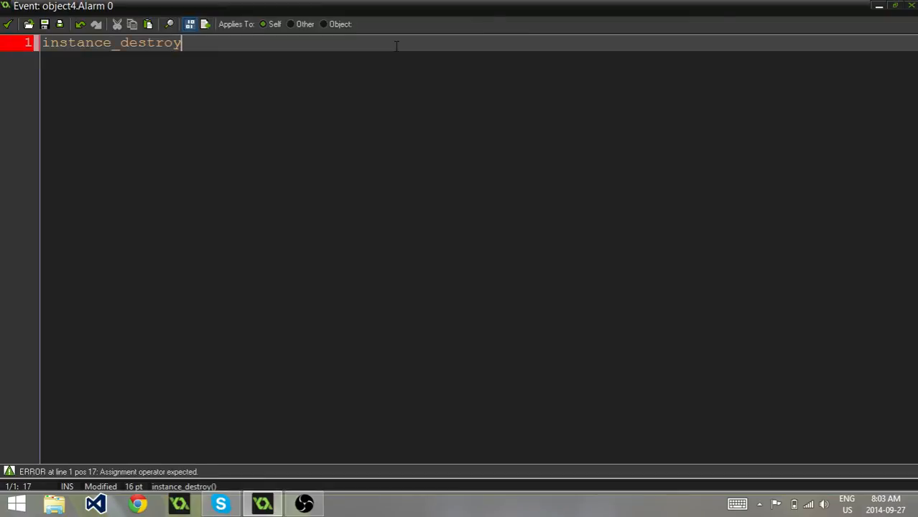
pyautogui.write('();')
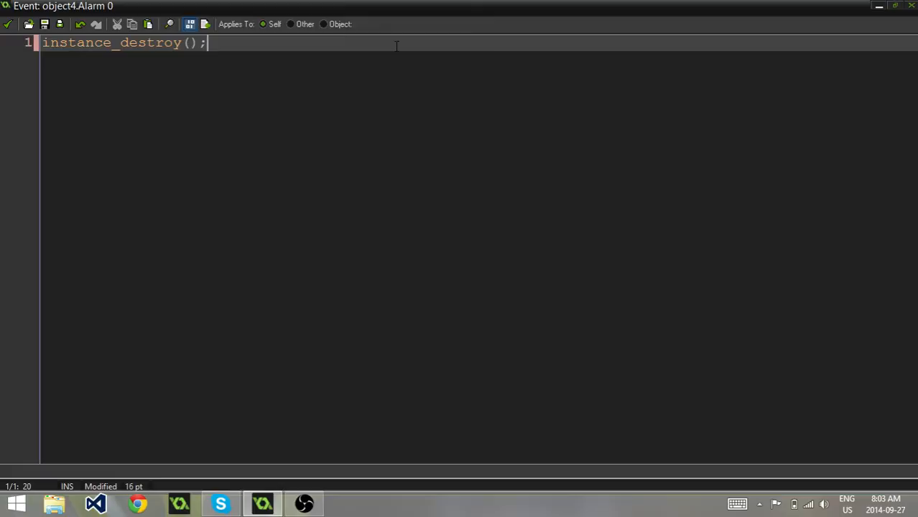
pyautogui.click(7, 24)
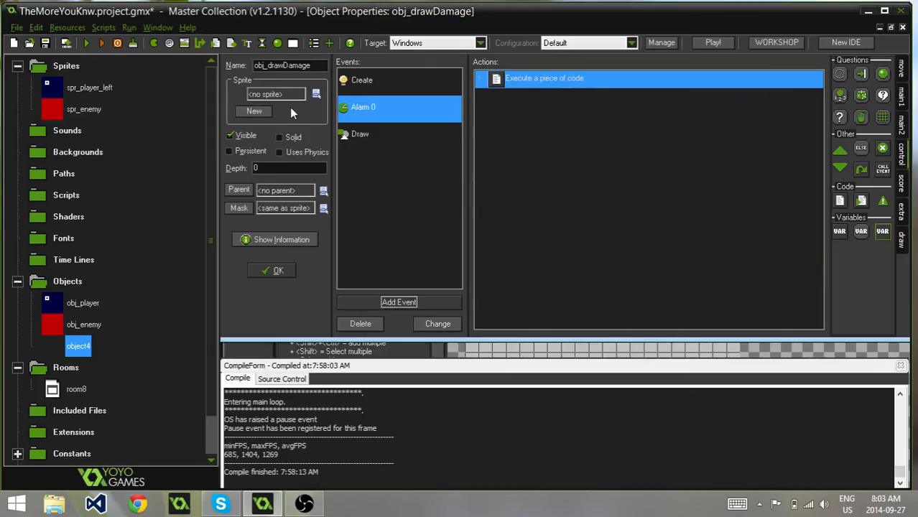
# - Review the Create, Draw and Alarm 0 events' actions in obj_drawDamage
pyautogui.click(382, 80)
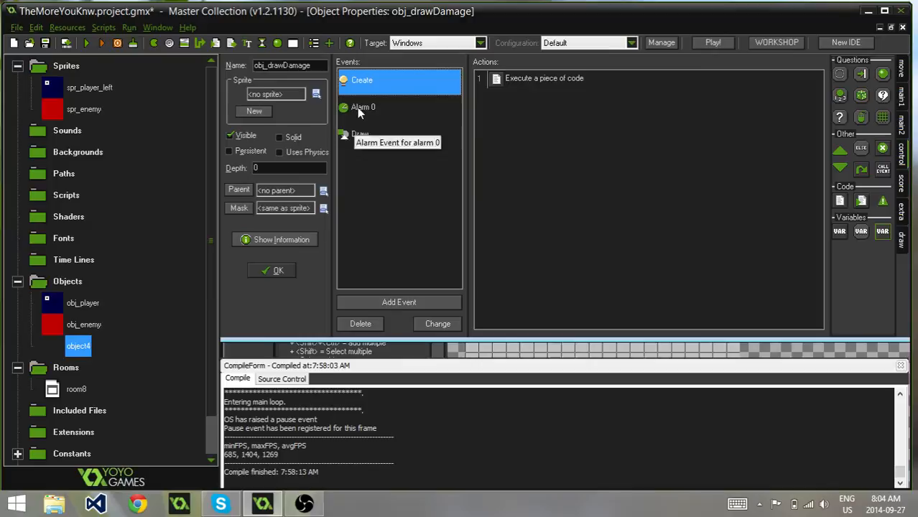
pyautogui.click(376, 138)
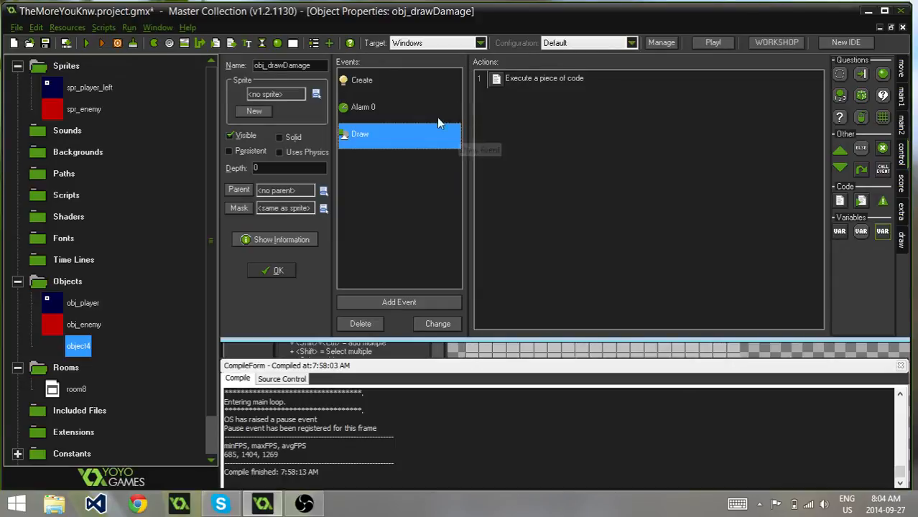
pyautogui.click(394, 108)
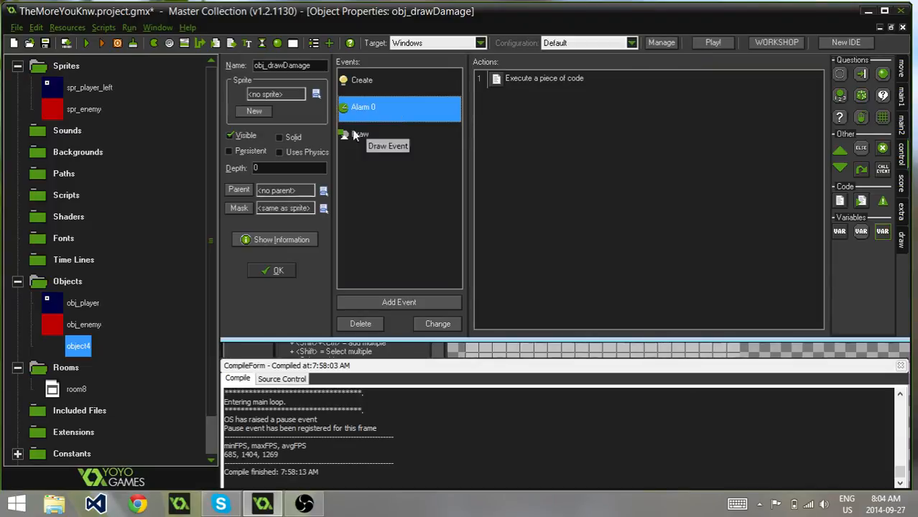
# - Close and reopen obj_drawDamage, landing on its Draw event with the drawing actions shown
pyautogui.click(282, 272)
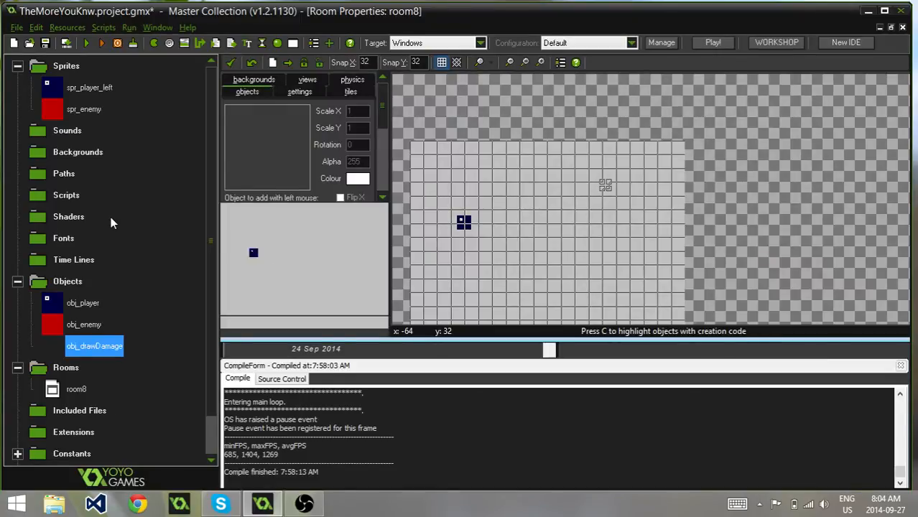
pyautogui.doubleClick(94, 346)
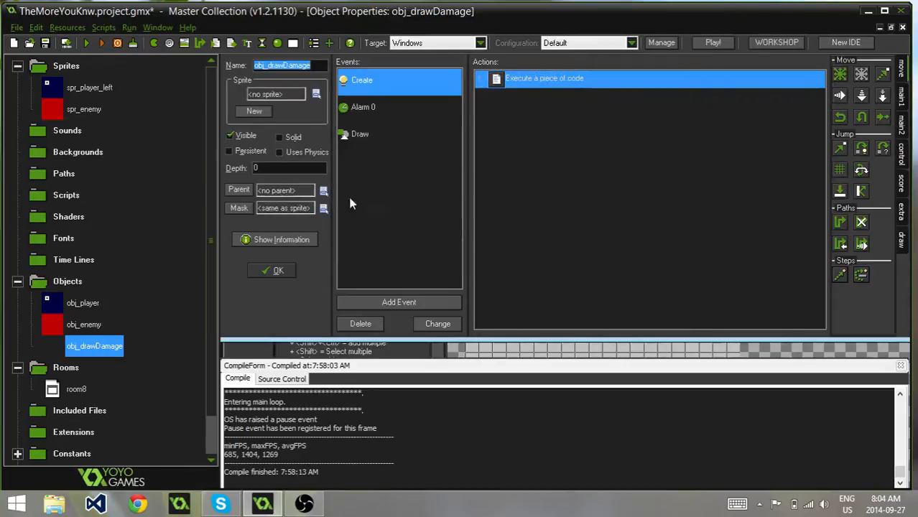
pyautogui.click(362, 136)
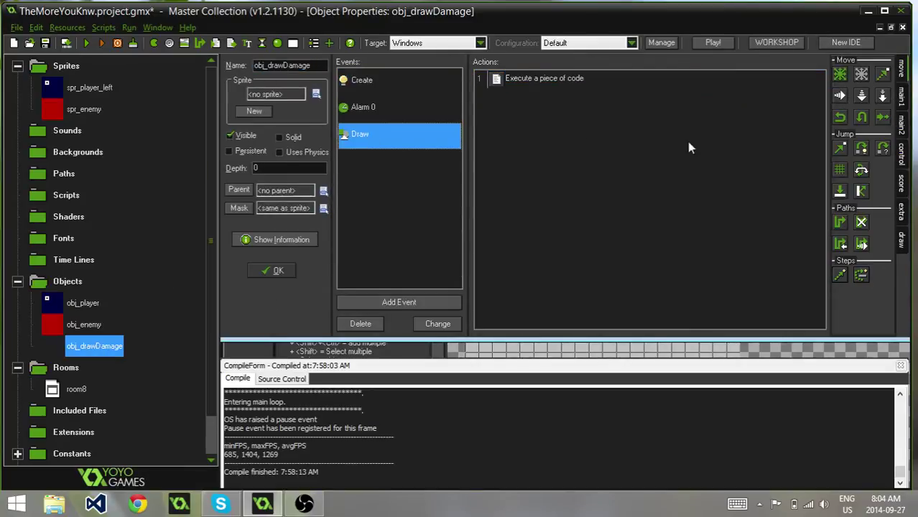
pyautogui.click(902, 241)
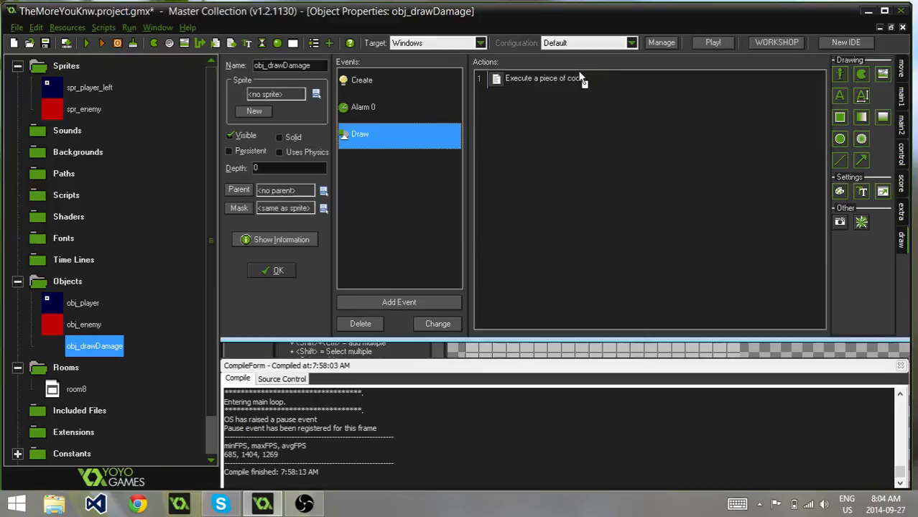
# - Add a Set Color action choosing red to the Draw event and save the object
pyautogui.moveTo(584, 79); pyautogui.dragTo(583, 78)
pyautogui.click(550, 222)
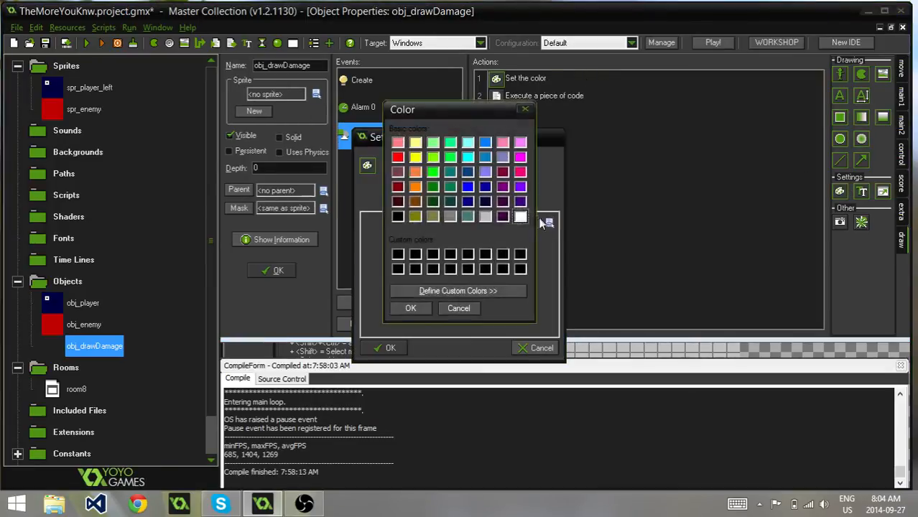
pyautogui.click(398, 156)
pyautogui.click(410, 308)
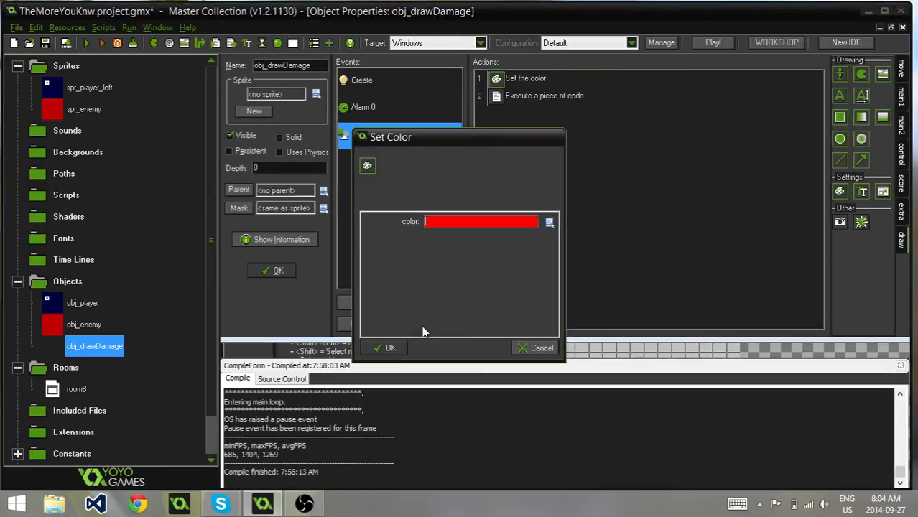
pyautogui.click(390, 348)
pyautogui.click(278, 270)
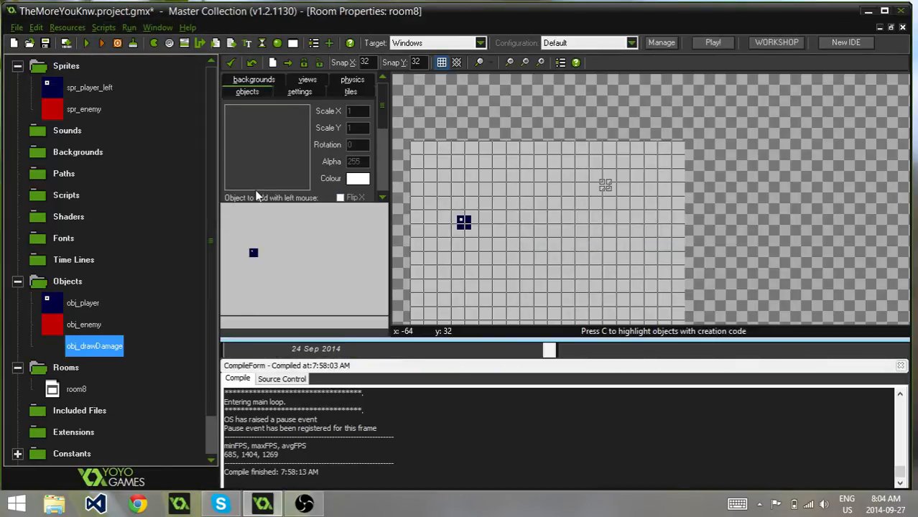
# - Place an obj_enemy instance right of room8's centre
pyautogui.click(267, 144)
pyautogui.click(302, 204)
pyautogui.click(585, 234)
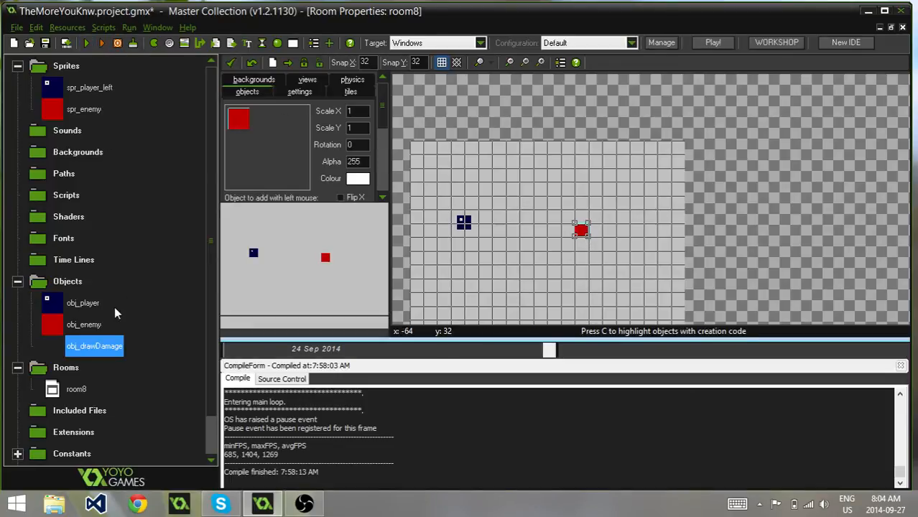
# - Change obj_drawDamage's Set Color to a custom darker red and save the object
pyautogui.doubleClick(94, 346)
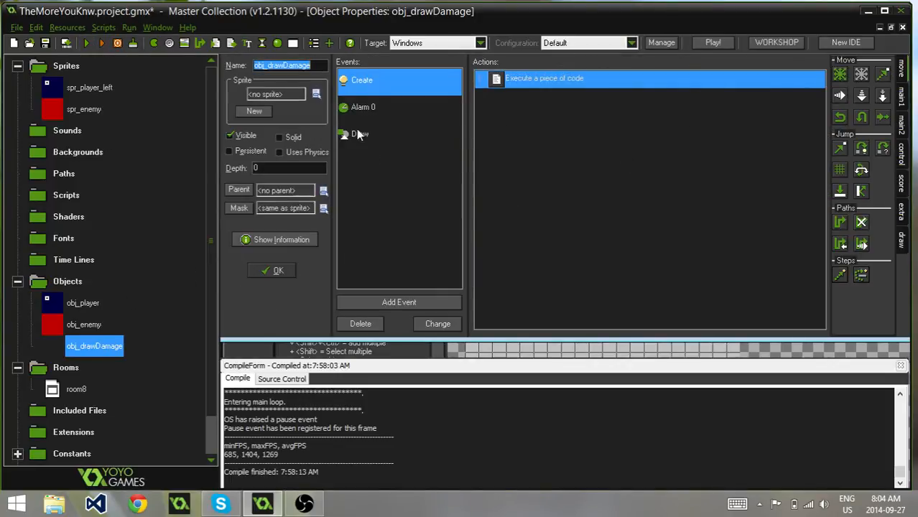
pyautogui.click(359, 135)
pyautogui.doubleClick(514, 79)
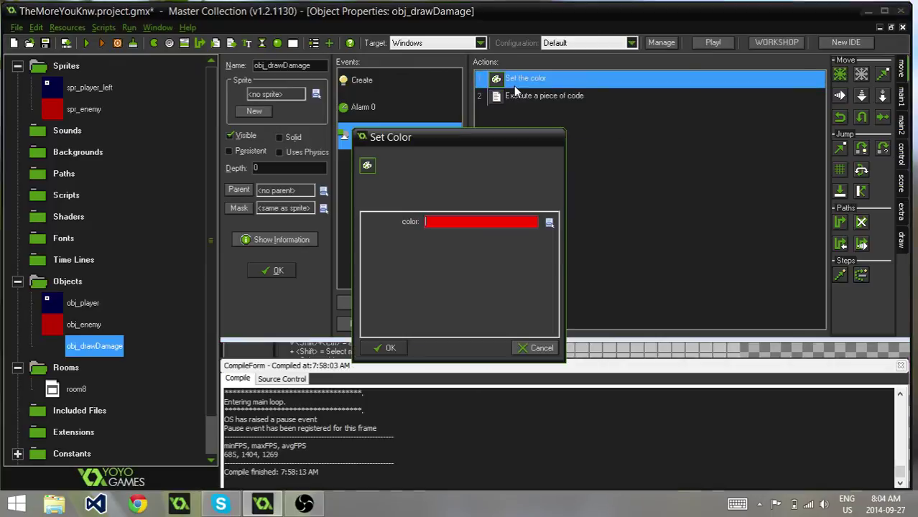
pyautogui.click(550, 222)
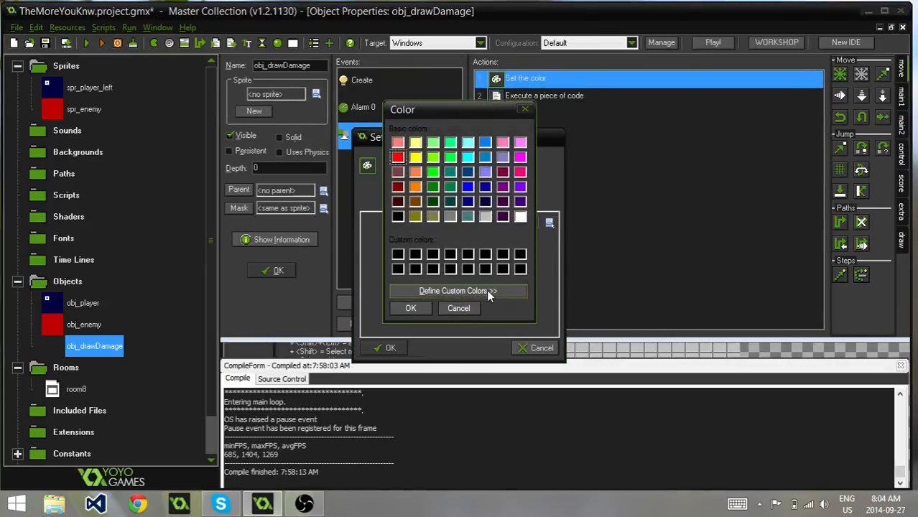
pyautogui.click(467, 290)
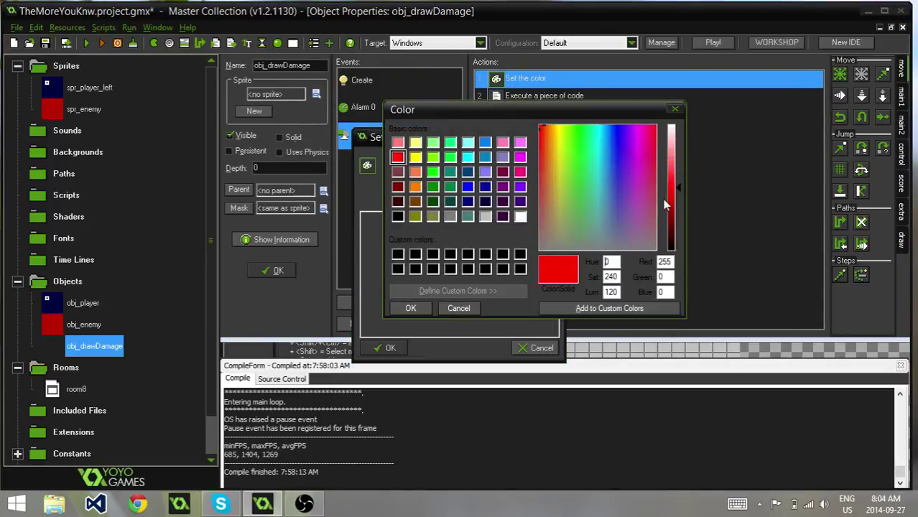
pyautogui.click(410, 308)
pyautogui.click(390, 348)
pyautogui.click(277, 271)
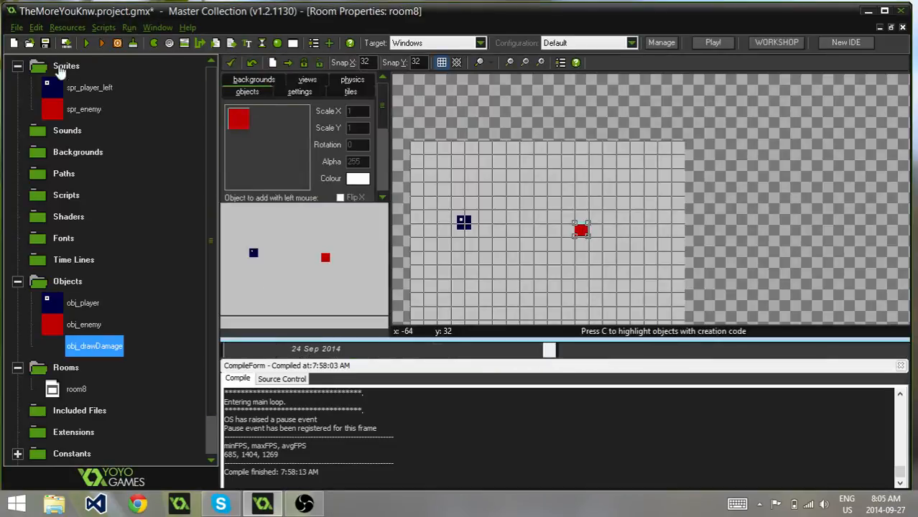
# - Run the game, click the enemy twice to spawn floating damage numbers, then close the game
pyautogui.click(87, 44)
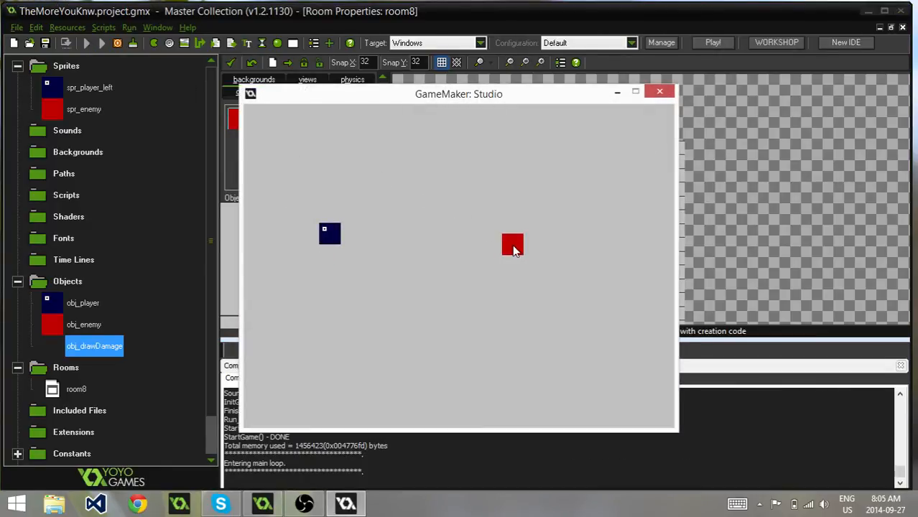
pyautogui.click(513, 248)
pyautogui.click(510, 249)
pyautogui.click(659, 92)
# - Centre spr_enemy's origin at 16, 16 and confirm the sprite properties
pyautogui.doubleClick(84, 109)
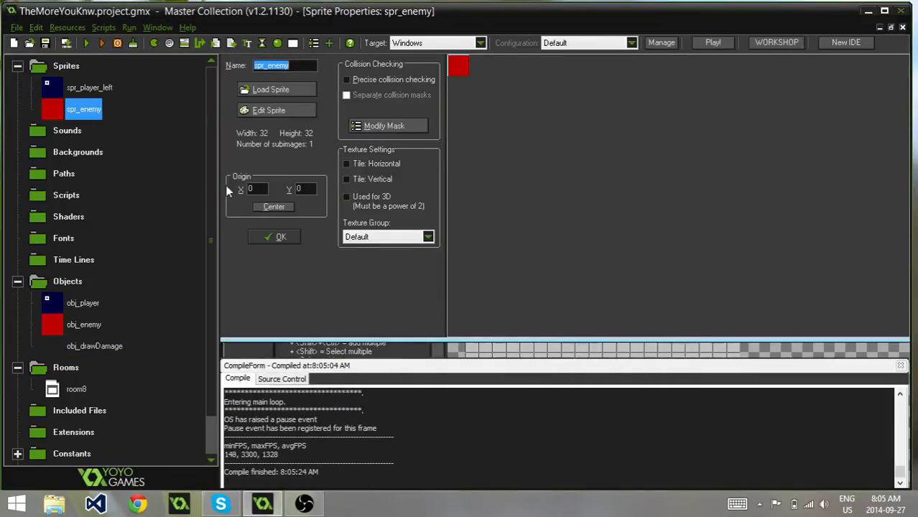
pyautogui.click(273, 206)
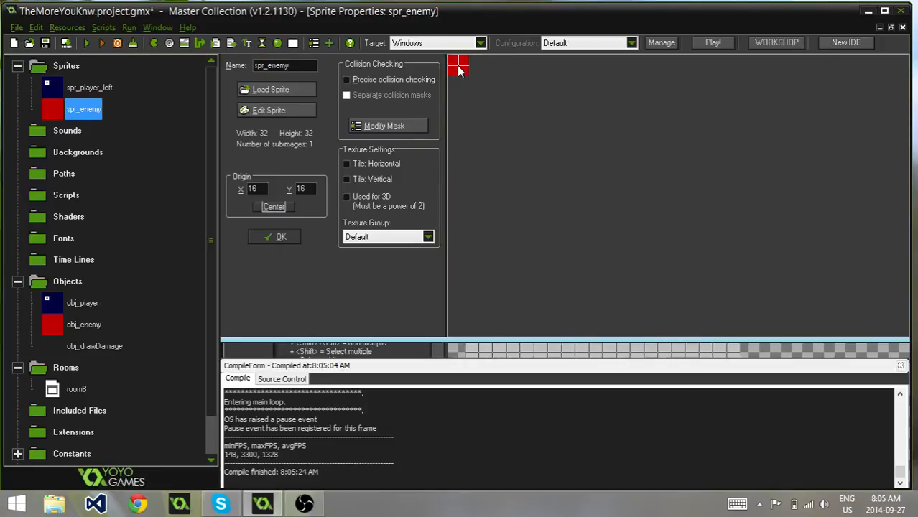
pyautogui.click(280, 237)
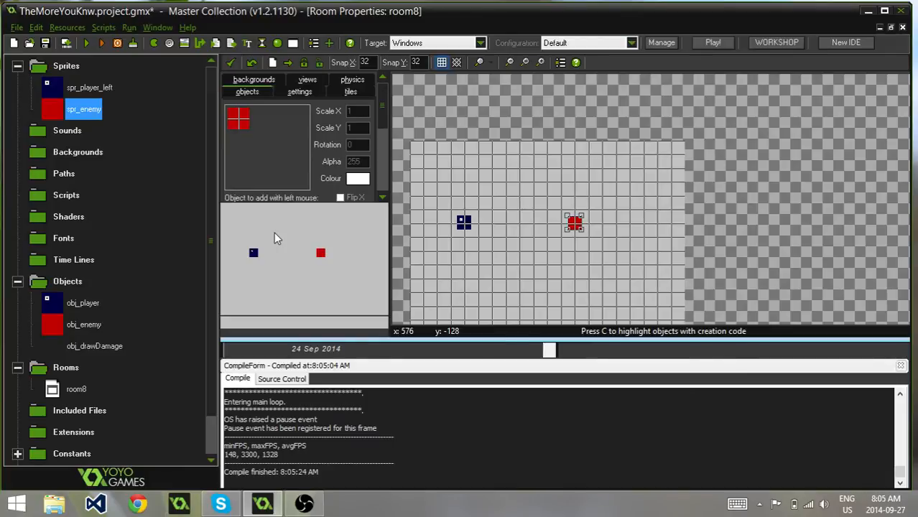
pyautogui.click(85, 325)
pyautogui.doubleClick(85, 325)
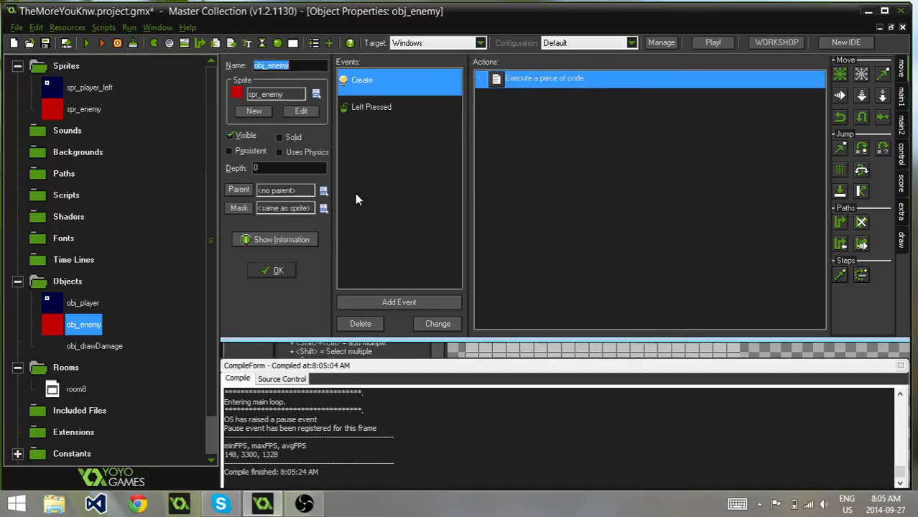
pyautogui.click(278, 270)
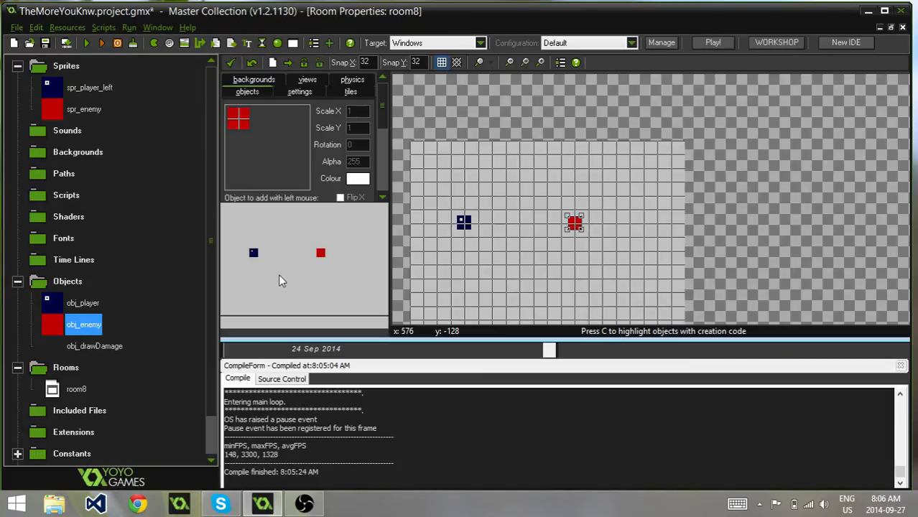
pyautogui.click(304, 504)
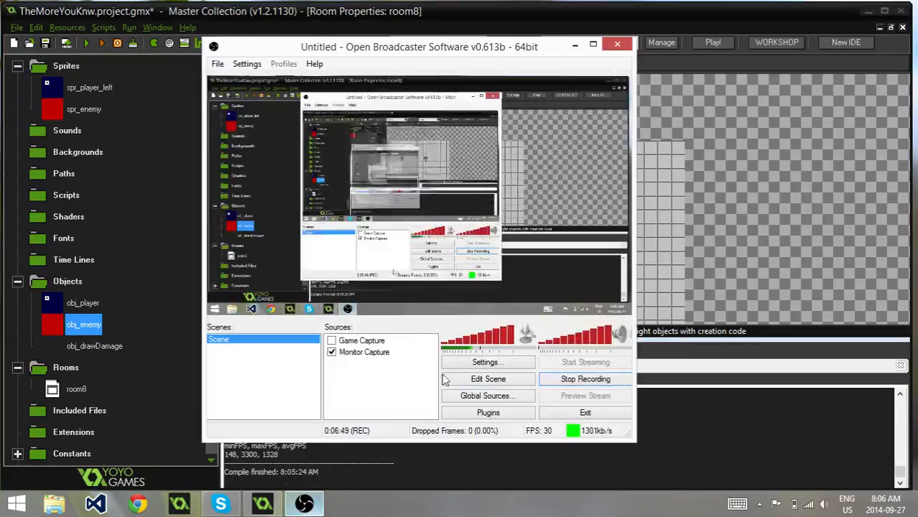